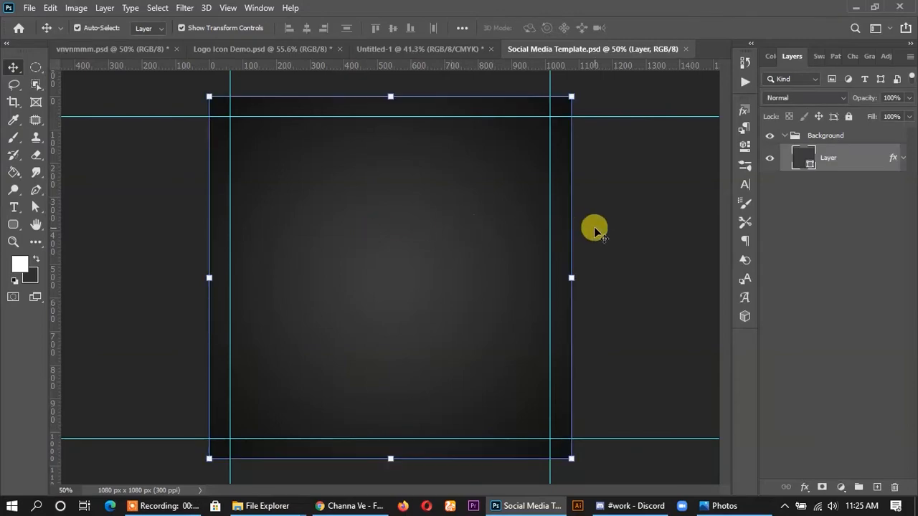
Step: Apply the brown-to-dark-maroon preset gradient to the Gradient Overlay of the layer in the Background group
right_click(855, 157)
left_click(743, 22)
left_click(434, 369)
left_click(675, 250)
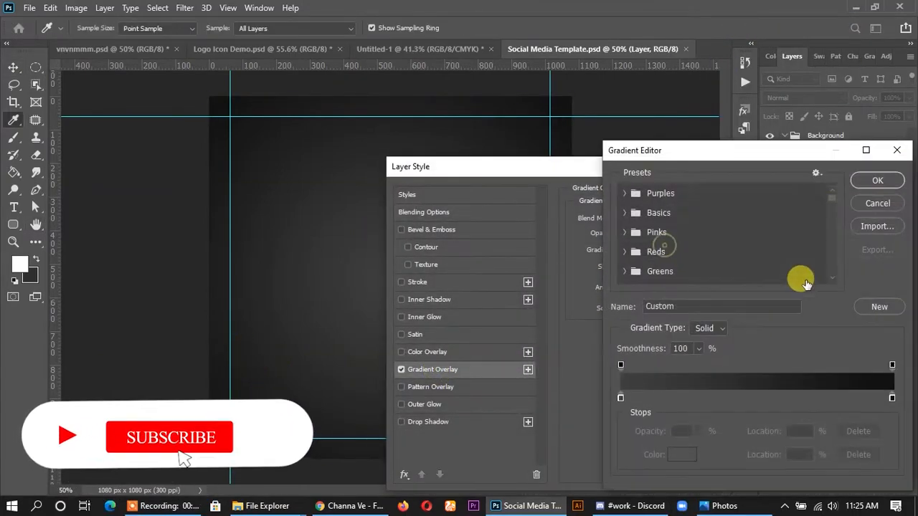
left_click_drag(830, 196, 832, 274)
left_click(646, 265)
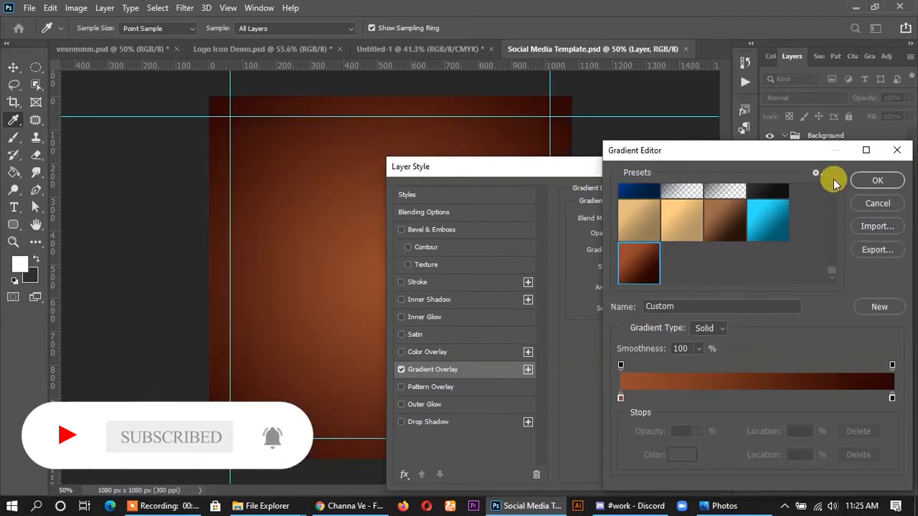
Step: Keep 964c2d and 280100 as the gradient's stop colours and confirm the layer's Gradient Overlay
double_click(621, 398)
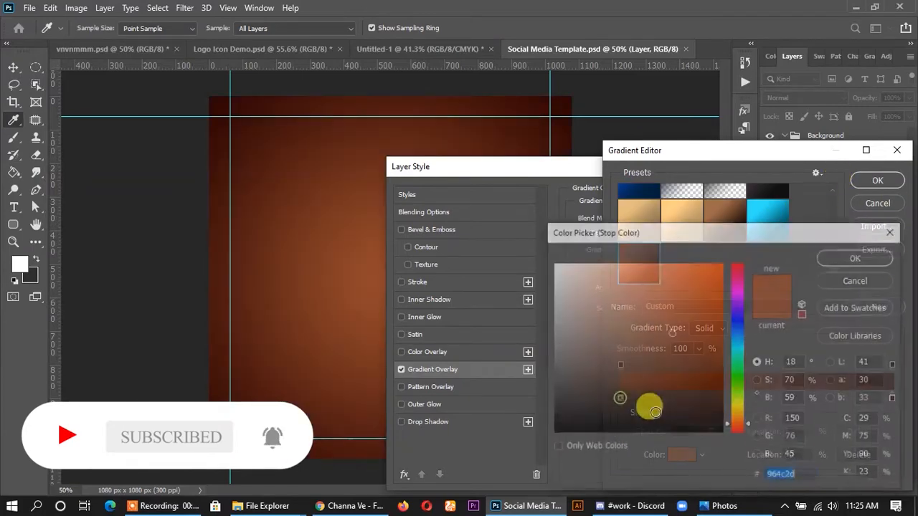
left_click(857, 257)
double_click(892, 399)
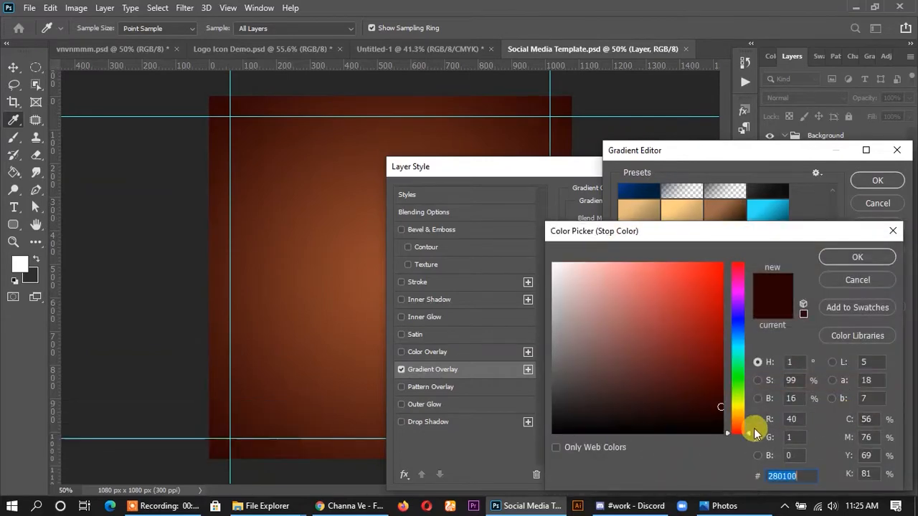
left_click(858, 257)
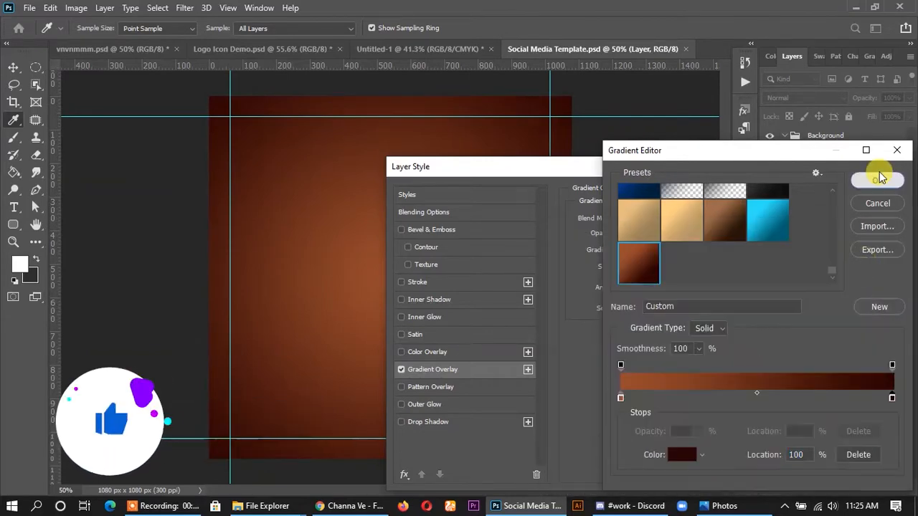
left_click(877, 180)
left_click(860, 195)
key("v")
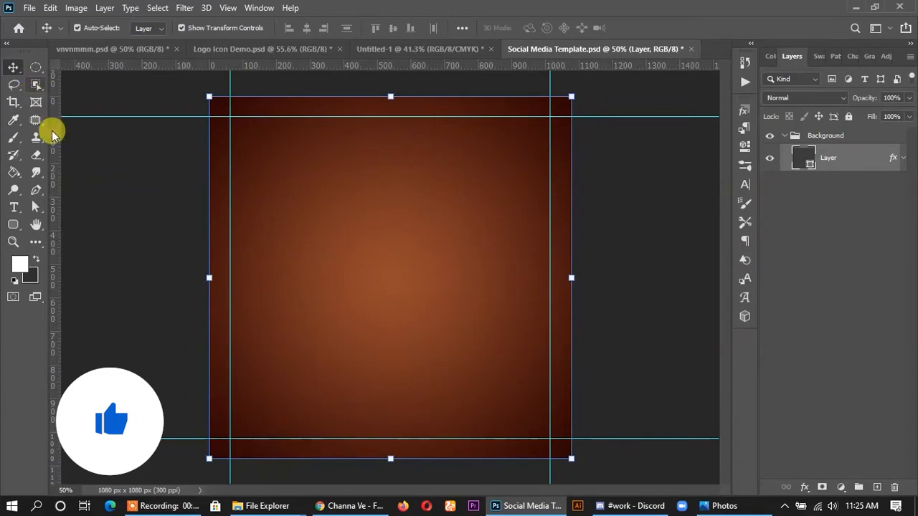
left_click(95, 175)
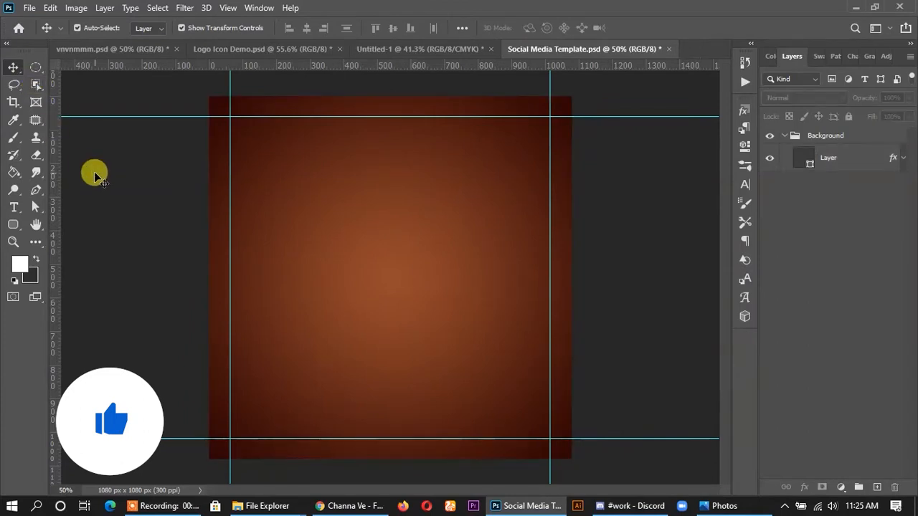
left_click(307, 224)
left_click(147, 211)
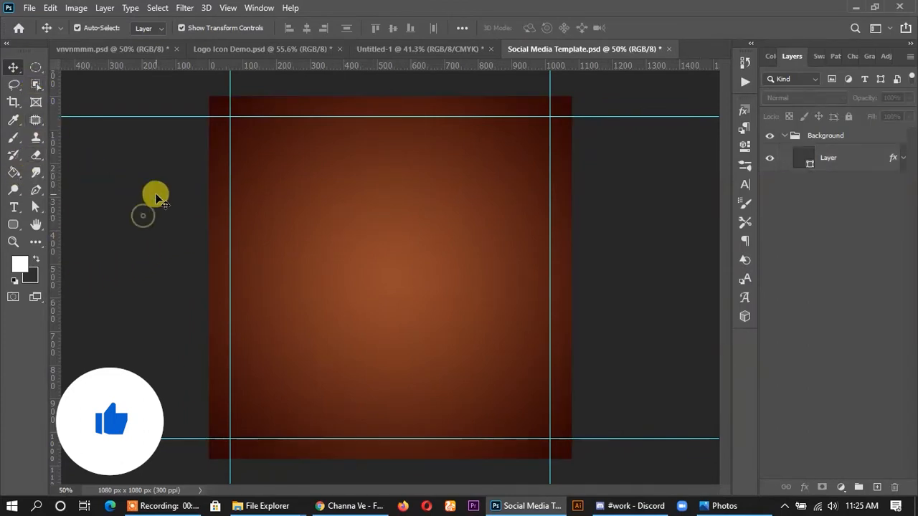
Step: Add a new empty layer above the collapsed Background group for brush painting
left_click(12, 138)
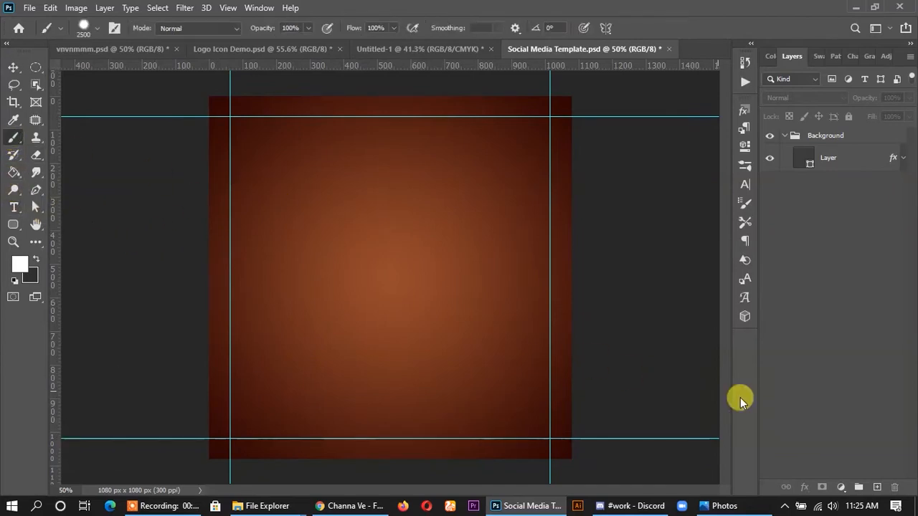
left_click(784, 136)
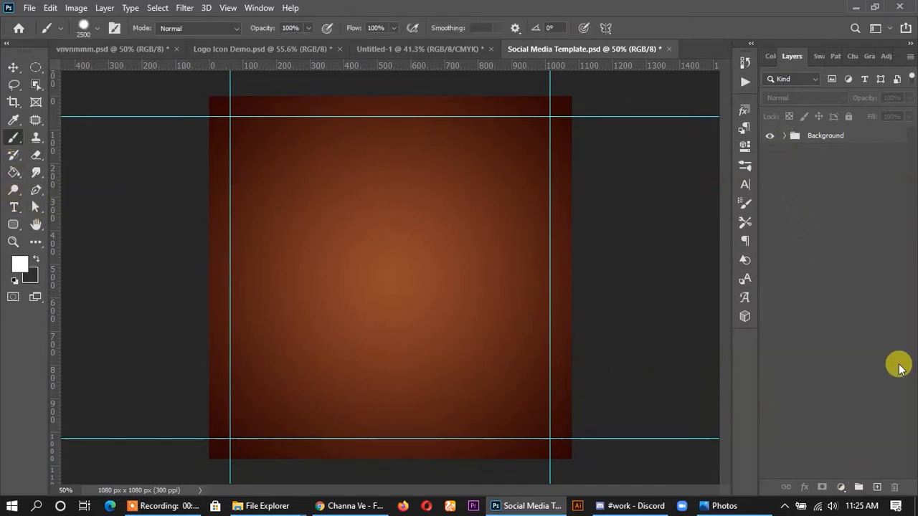
left_click(876, 486)
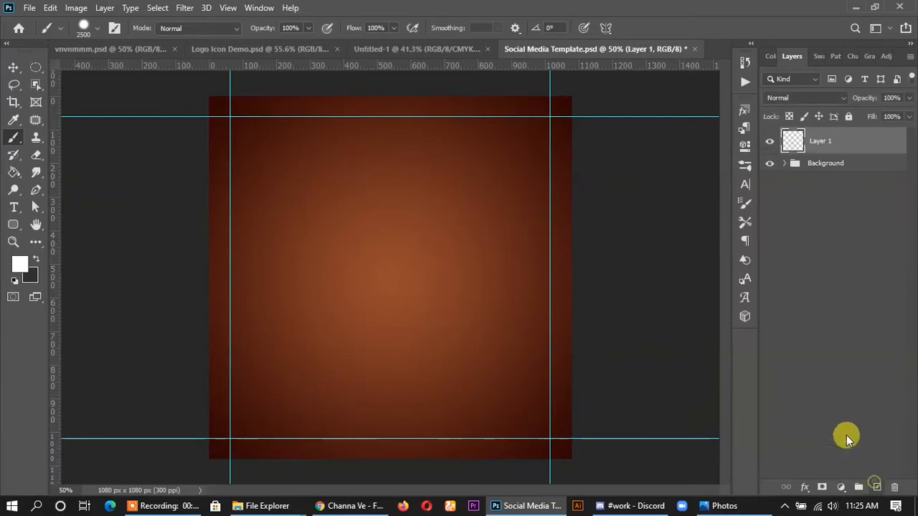
Step: Choose the Starburst 12 w brush at 2500 px for painting on Layer 1
left_click(85, 26)
left_click(95, 129)
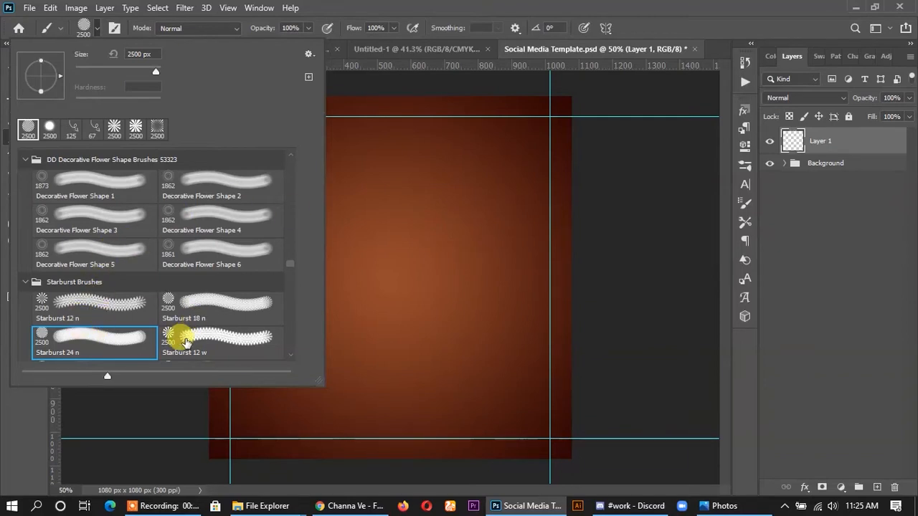
left_click(185, 341)
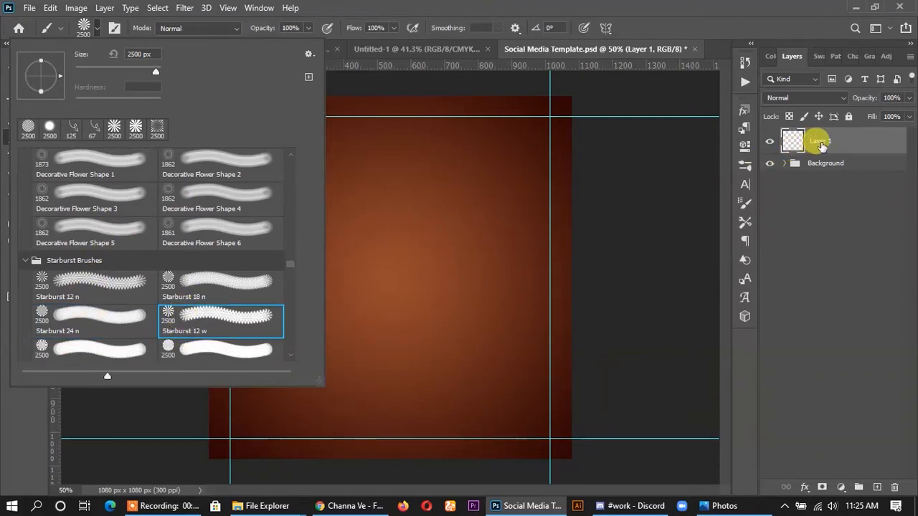
left_click(818, 145)
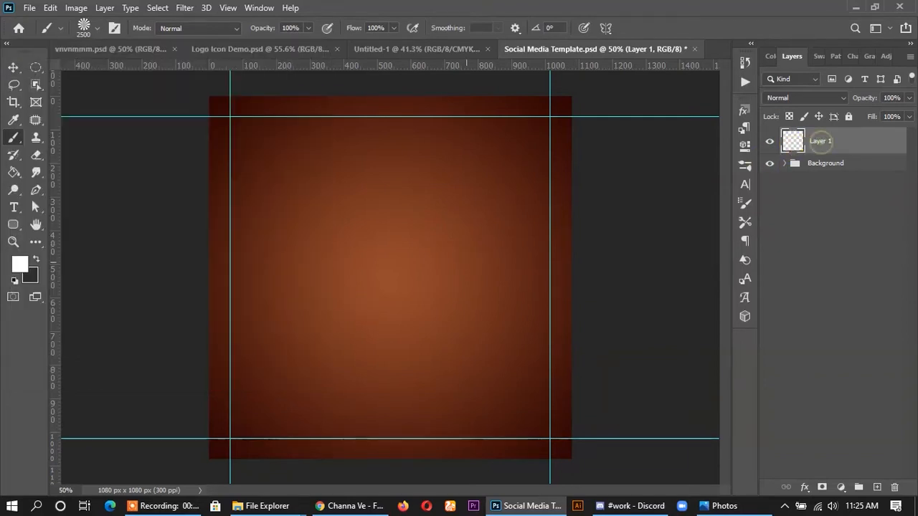
Step: Set the foreground colour to brown 934a2c, sampled from near the centre of the background gradient
left_click(17, 268)
left_click(385, 256)
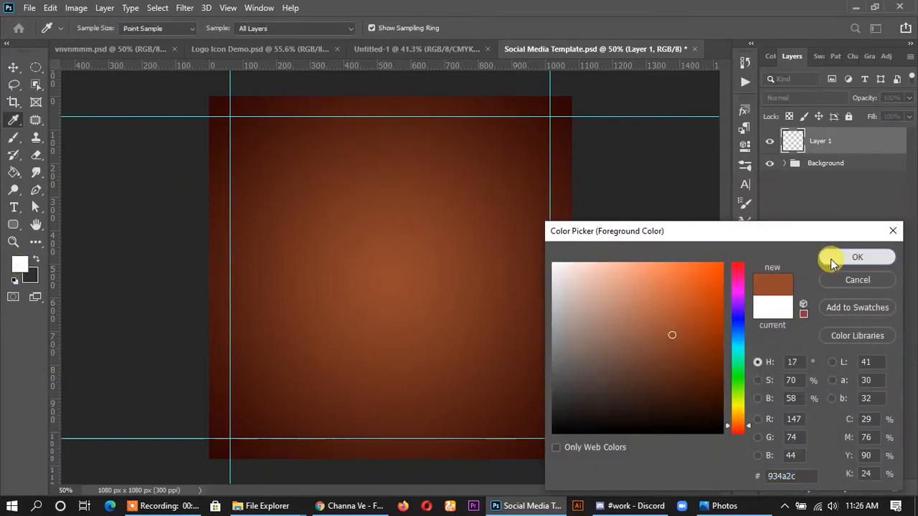
left_click(855, 258)
Step: Try a Starburst 12 w stamp at the canvas centre with 27% layer opacity, and undo it
left_click(392, 286)
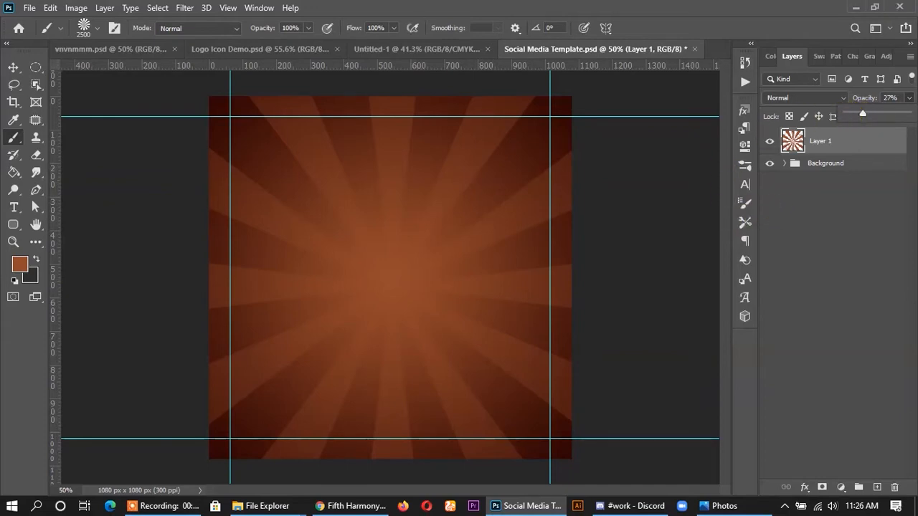
key("ctrl+z")
key("ctrl+z")
Step: Try a Starburst 18 n stamp at the canvas centre with reduced layer opacity, and undo it
left_click(97, 29)
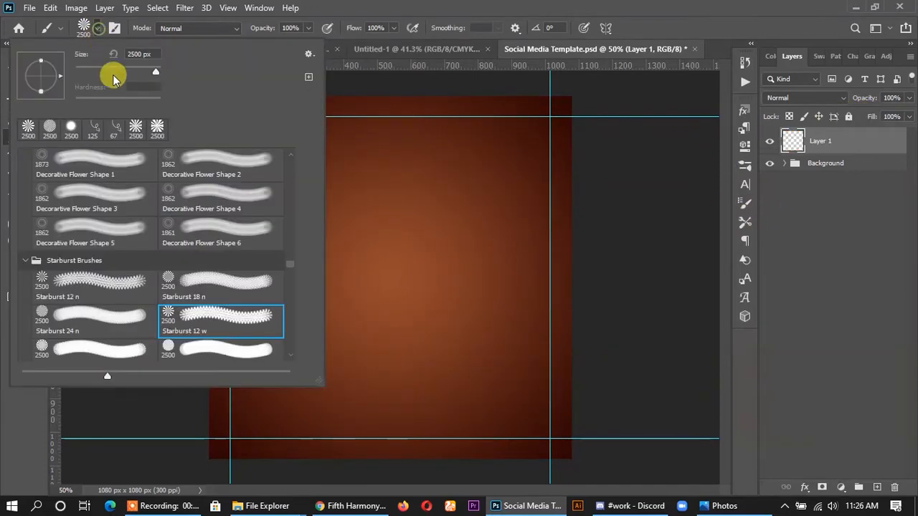
scroll(165, 322, "down", 1)
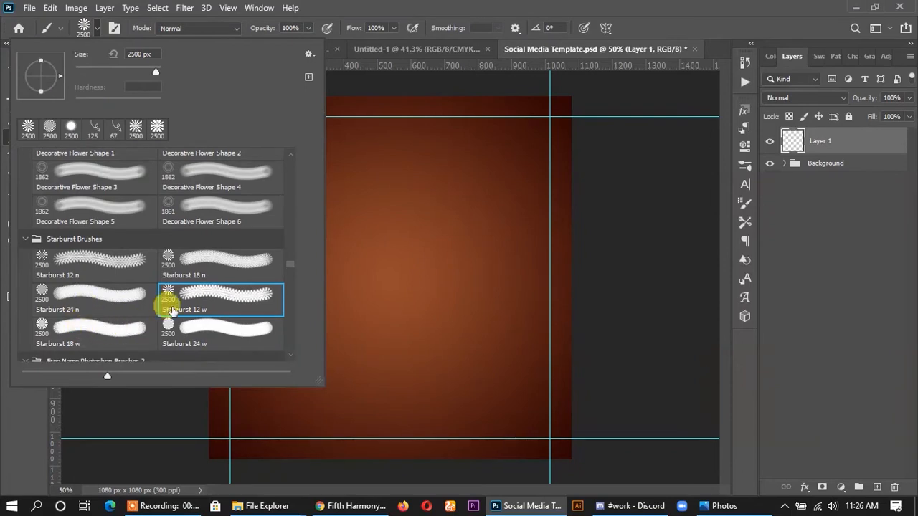
left_click(181, 279)
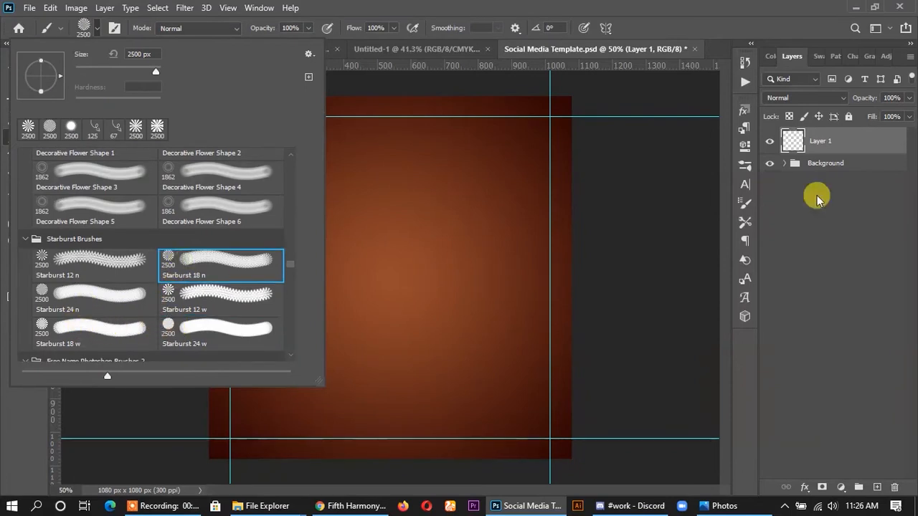
left_click(824, 149)
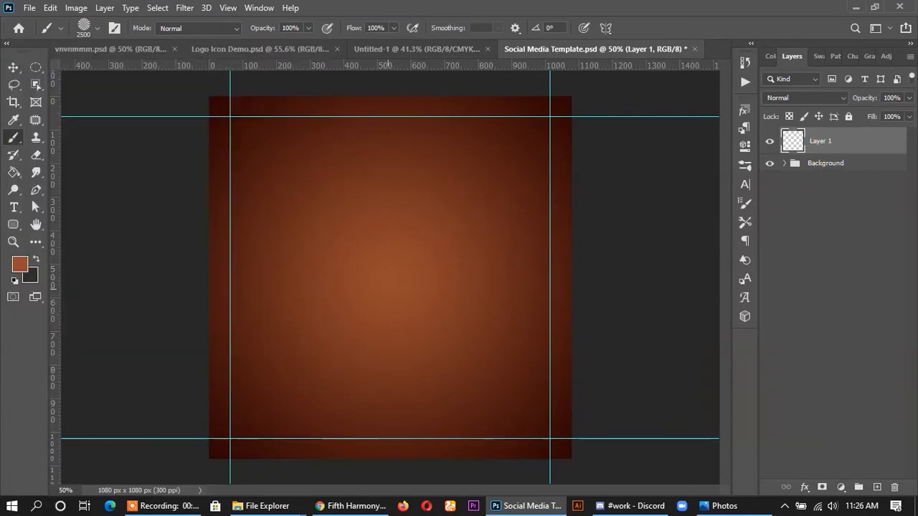
left_click(389, 290)
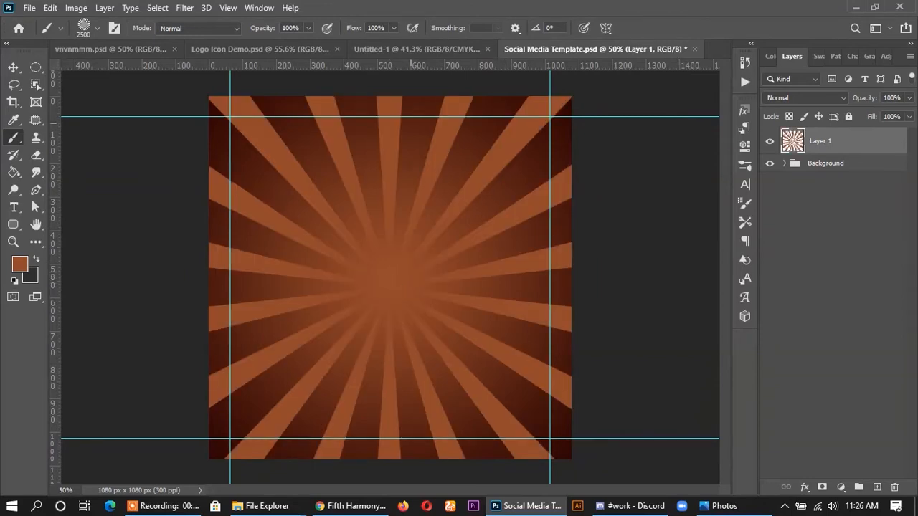
left_click(909, 97)
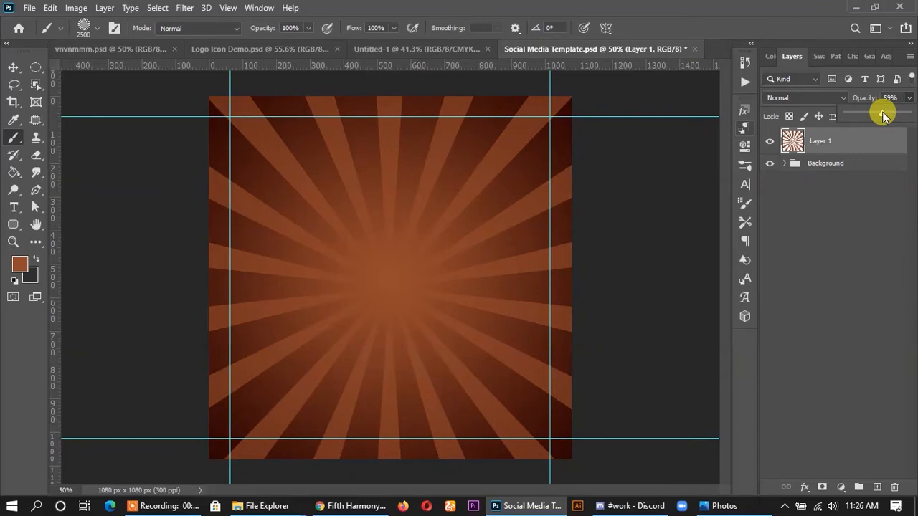
key("ctrl+z")
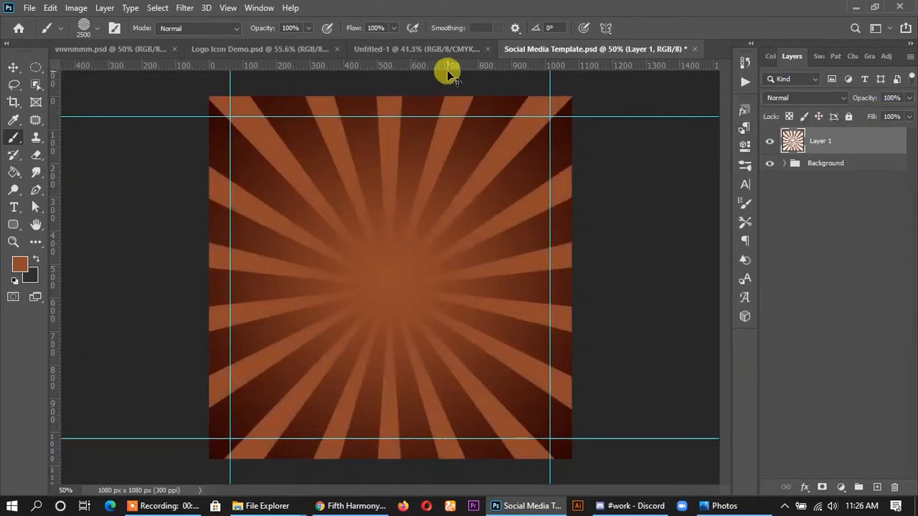
key("ctrl+z")
Step: Stamp a Starburst 24 n brush at the canvas centre on Layer 1 and set the layer's opacity to 30%
left_click(84, 28)
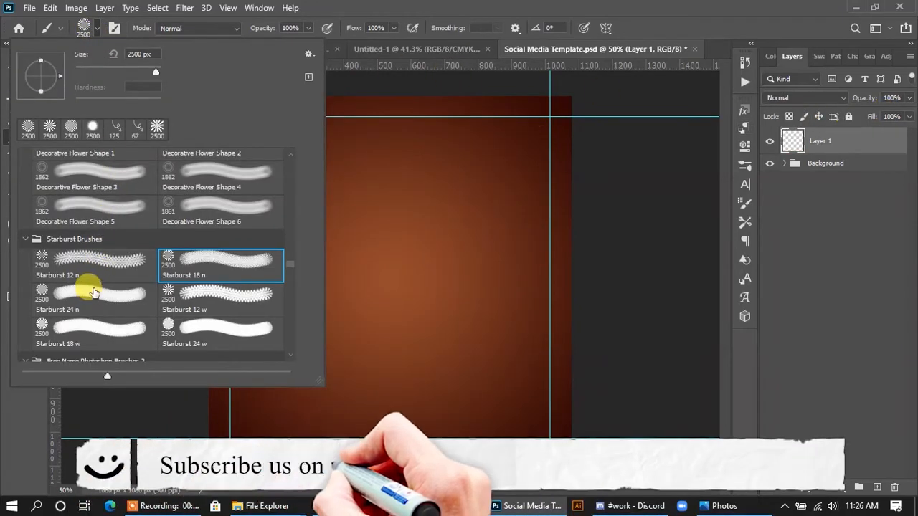
left_click(77, 298)
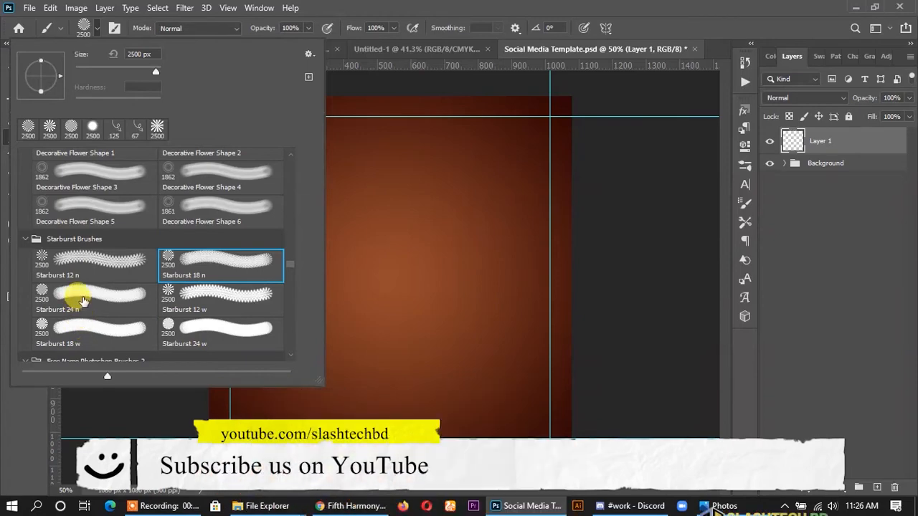
left_click(389, 295)
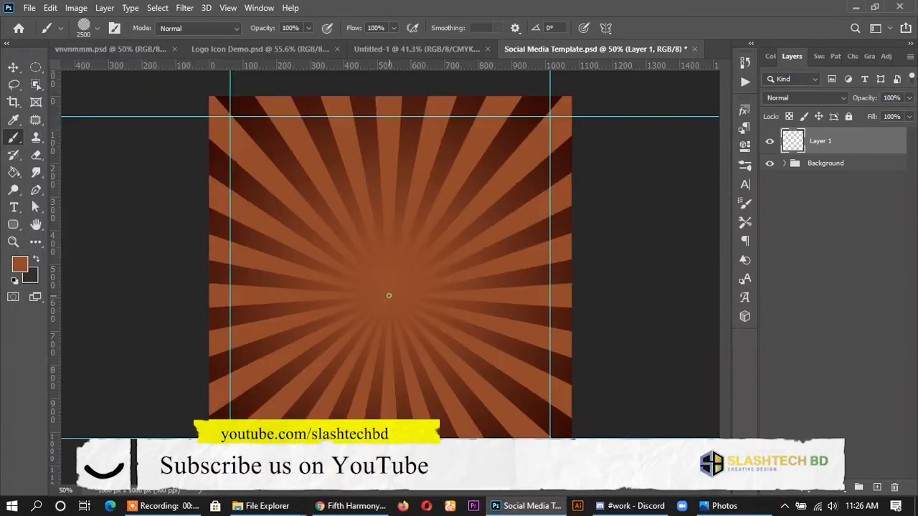
left_click(909, 98)
left_click_drag(873, 116, 869, 116)
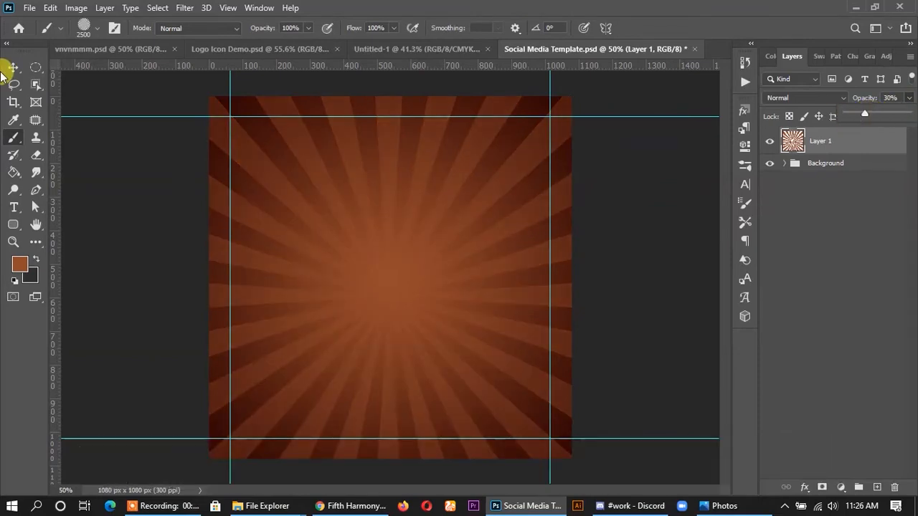
left_click(12, 69)
left_click(595, 218)
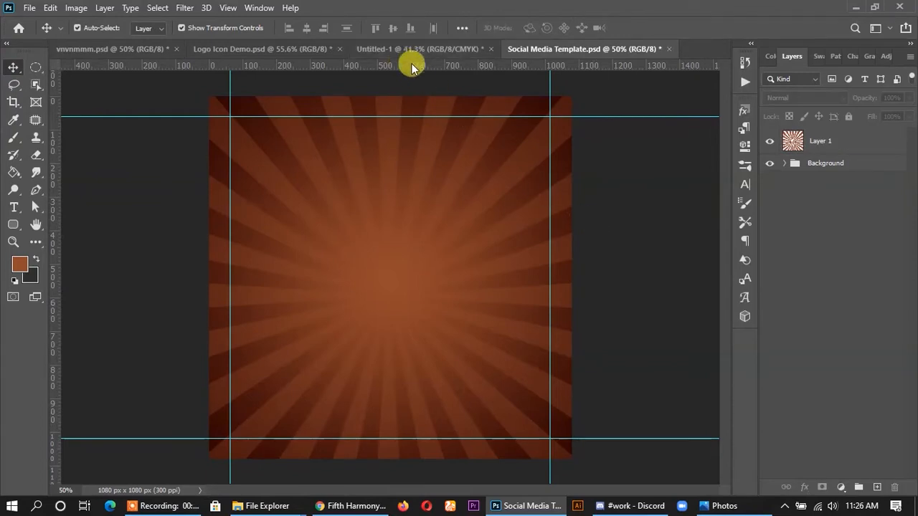
Step: Copy the coffee-bean heart and the coffee cup from Untitled-1 into Social Media Template, placing the cup on the heart near the canvas centre
left_click(386, 52)
left_click(476, 300)
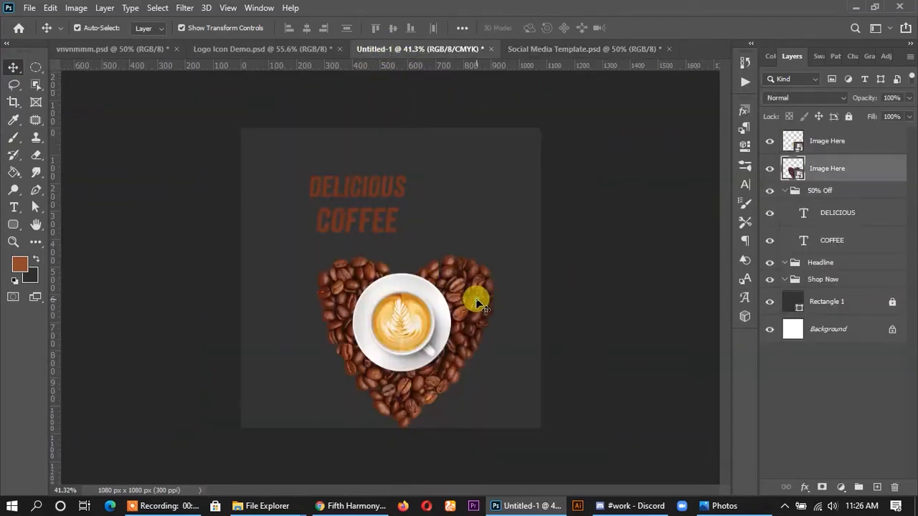
left_click_drag(490, 294, 560, 69)
mouse_move(390, 307)
left_mouse_down()
mouse_move(383, 301)
mouse_move(397, 311)
mouse_move(393, 323)
mouse_move(399, 317)
left_mouse_up()
left_click(385, 48)
left_click_drag(412, 287, 403, 318)
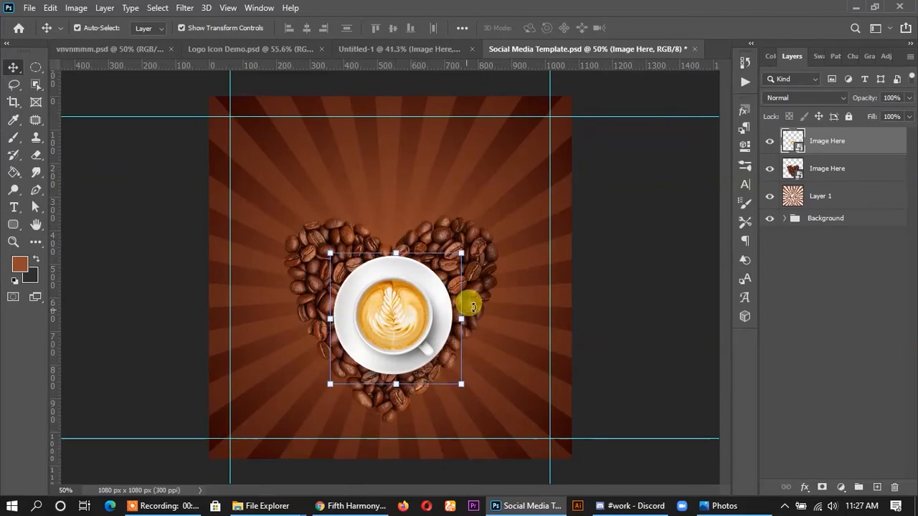
Step: Select both Image Here layers and nudge the heart and cup together to fine-tune their position
left_click(854, 170, "shift")
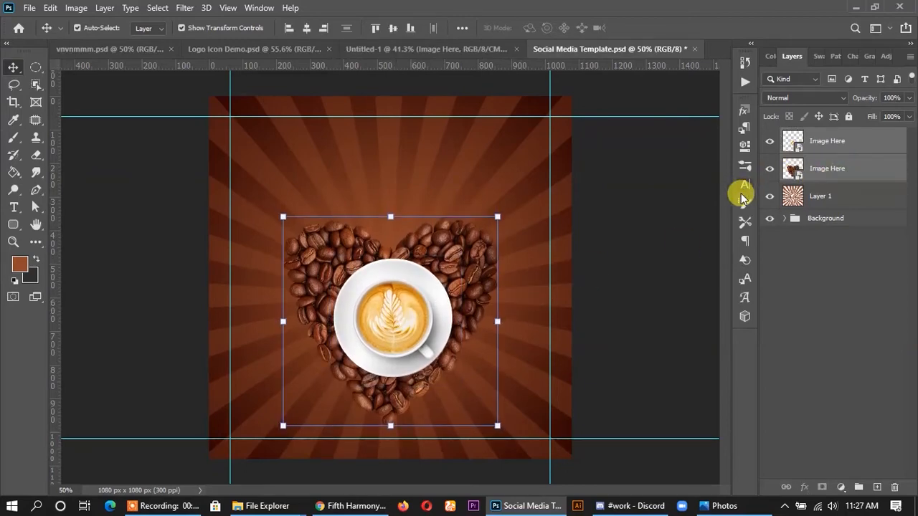
left_click(696, 262)
left_click(815, 147)
left_click(807, 176, "shift")
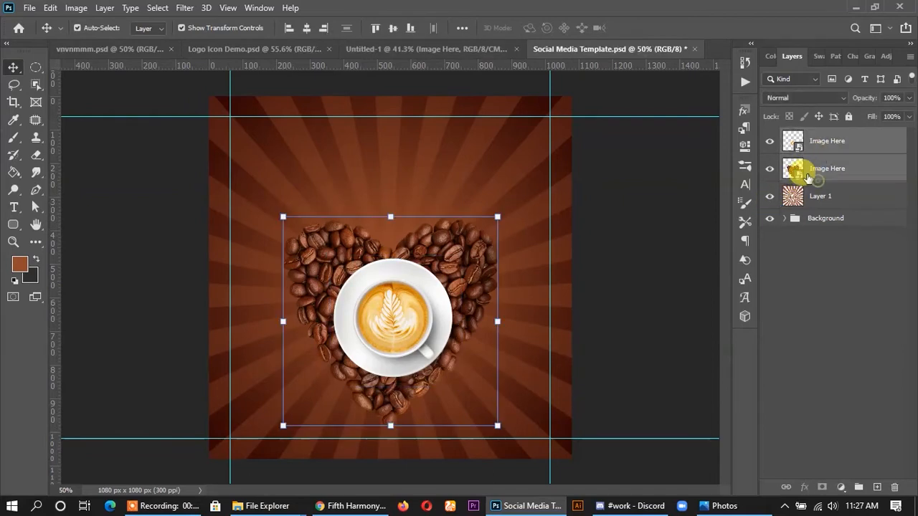
key("Left")
key("Up")
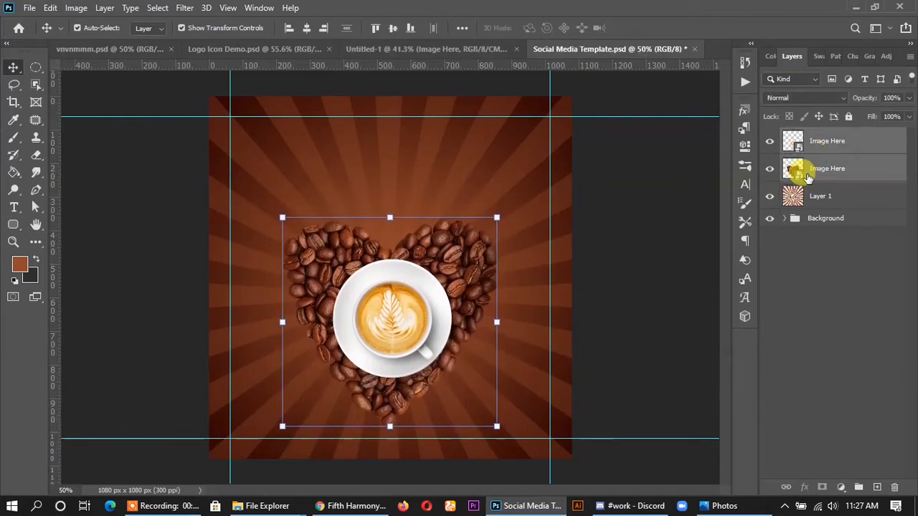
left_click(699, 172)
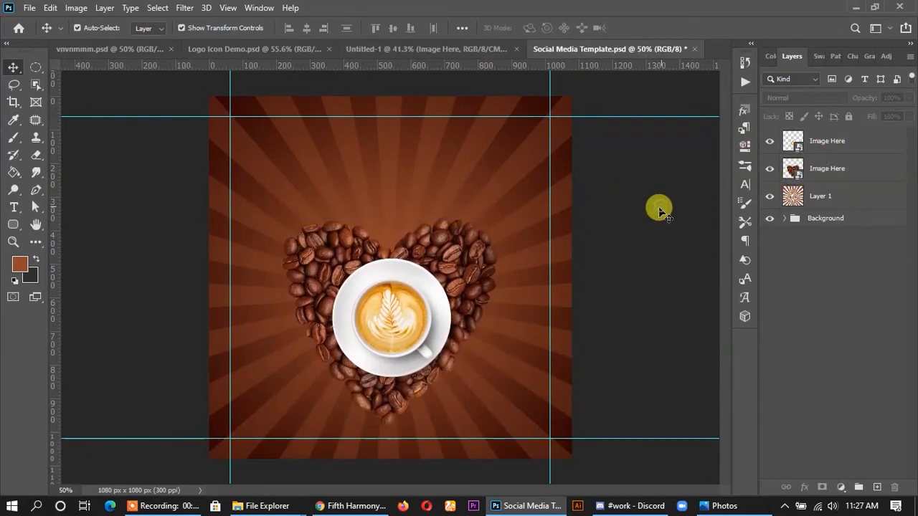
Step: Copy the DELICIOUS and COFFEE text layers from Untitled-1 into Social Media Template, placing them above the coffee-bean heart
left_click(450, 58)
left_click(371, 179)
left_click(375, 218, "shift")
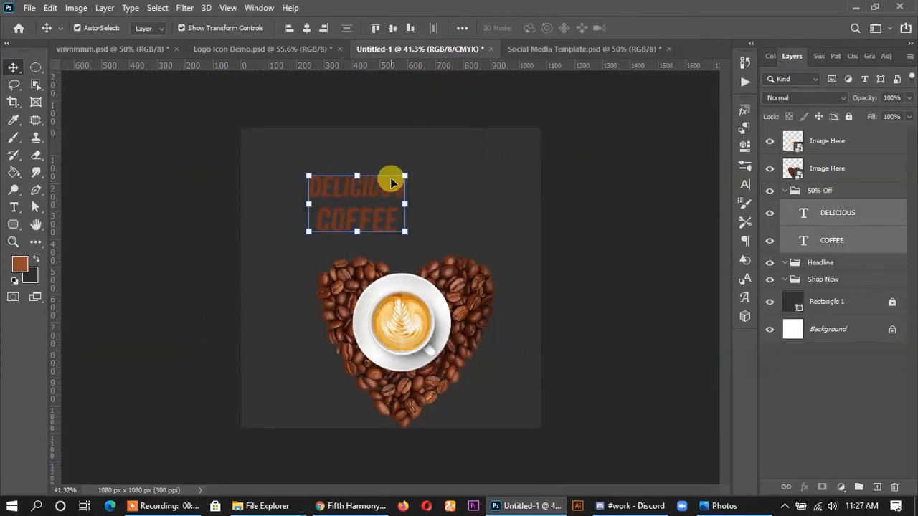
mouse_move(391, 190)
left_mouse_down()
mouse_move(552, 62)
mouse_move(387, 158)
mouse_move(393, 176)
left_mouse_up()
left_click(599, 205)
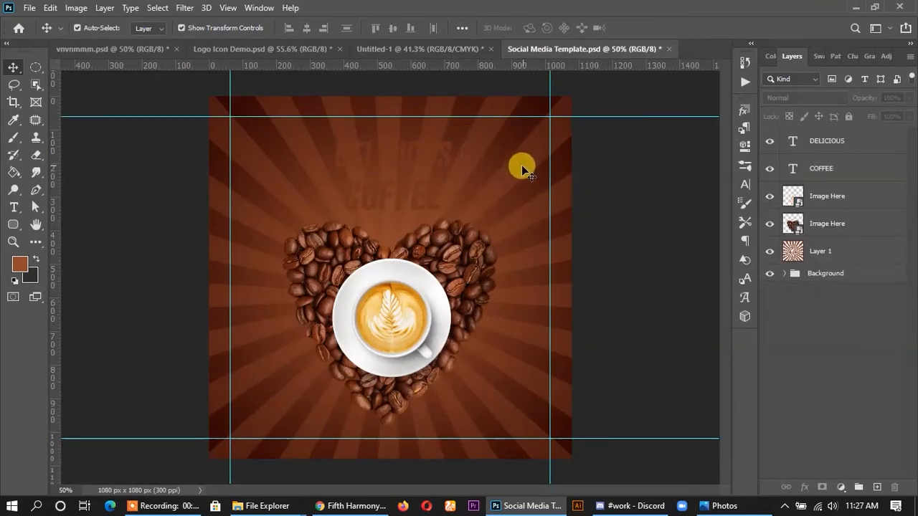
Step: Draw a rounded rectangle about 446 by 112 px with a 10 px radius over the DELICIOUS text
left_click(13, 224)
left_click_drag(329, 143, 479, 179)
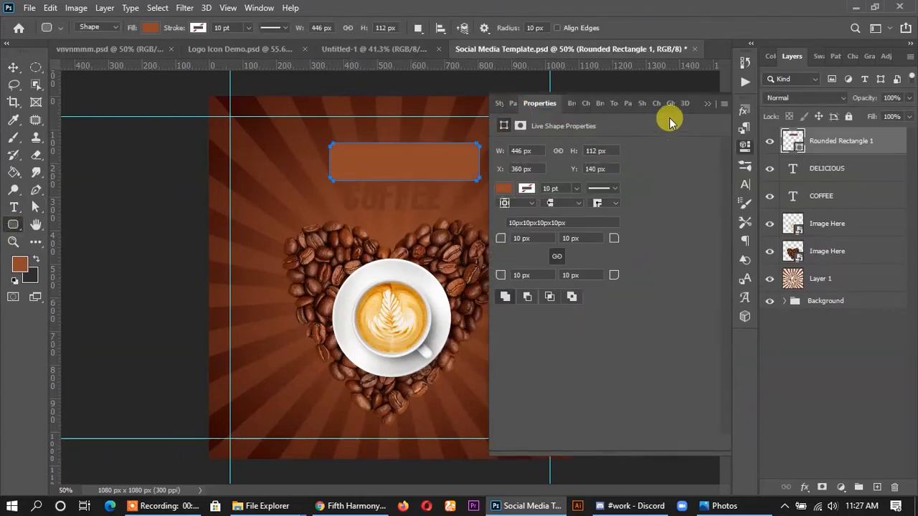
left_click(707, 105)
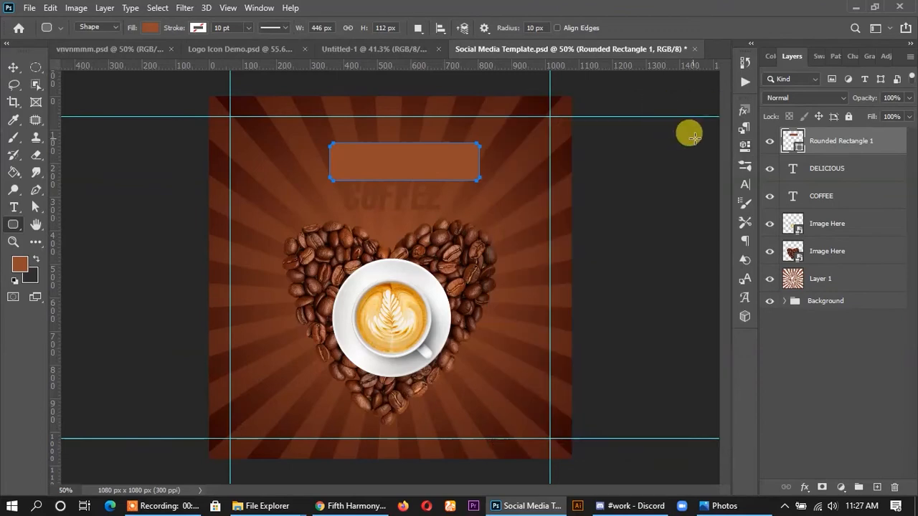
Step: Fill the rounded rectangle with white and move its layer below the DELICIOUS and COFFEE text layers
double_click(793, 138)
left_click(615, 263)
left_click(832, 256)
left_click_drag(832, 151, 832, 208)
Step: Move the white rectangle behind DELICIOUS and scale it to about 94.62% width and 80.79% height
left_click(14, 66)
left_click_drag(440, 173, 414, 176)
scroll(459, 155, "up", 4)
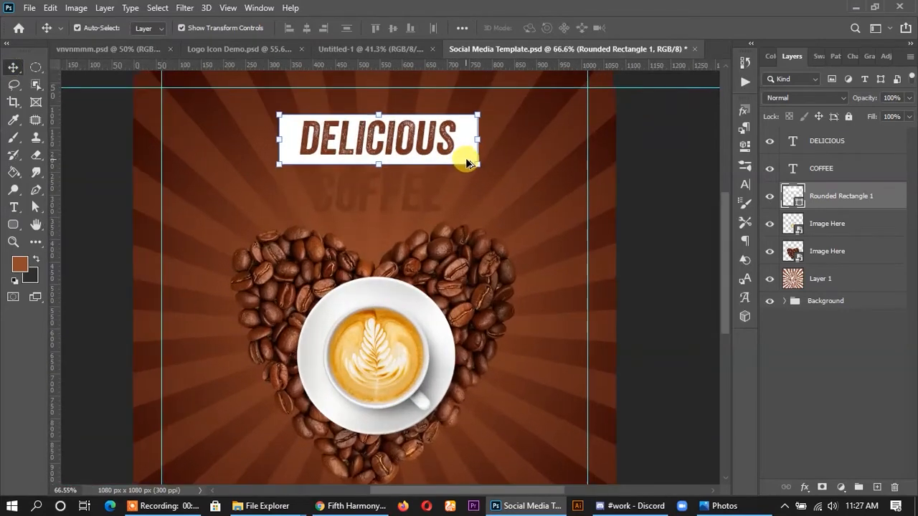
left_click_drag(484, 131, 433, 152)
left_click_drag(328, 169, 323, 154)
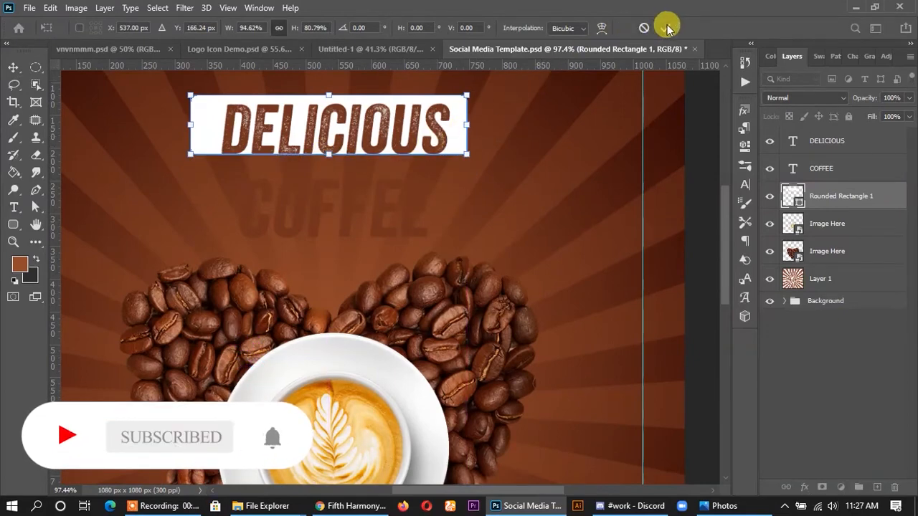
Step: Align the vertical centres of the DELICIOUS text and its white rectangle
left_click(824, 140, "ctrl")
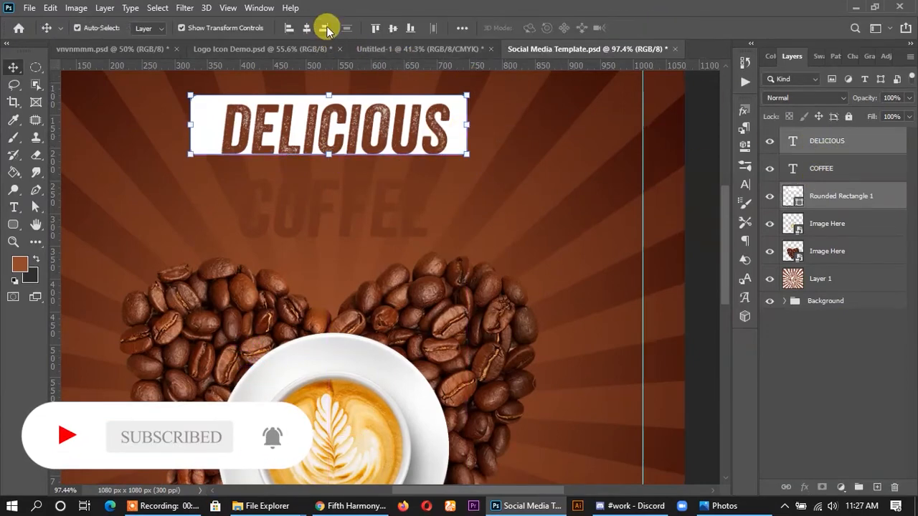
left_click(393, 29)
left_click(556, 137)
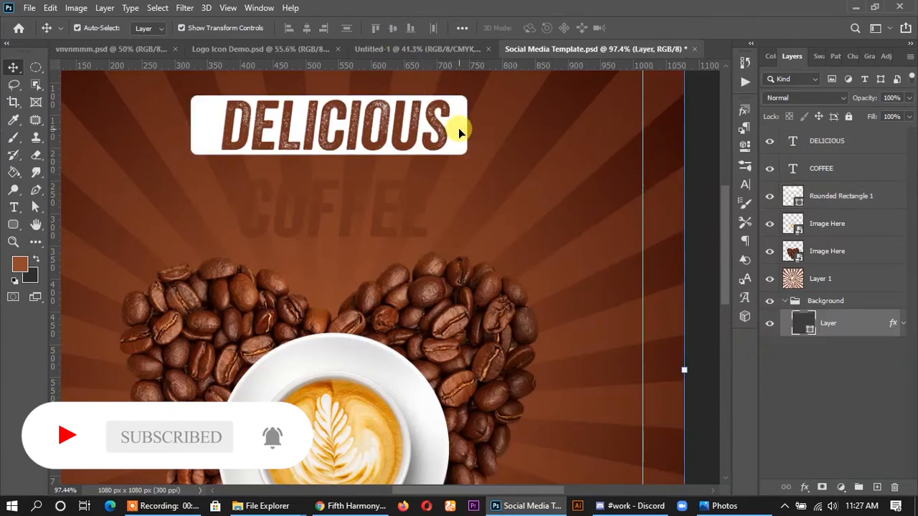
Step: Stretch the white rectangle behind DELICIOUS to about 100 px tall, with more margin above and below the text
left_click(321, 159)
key("ctrl+t")
left_click_drag(328, 153, 332, 160)
left_click(664, 27)
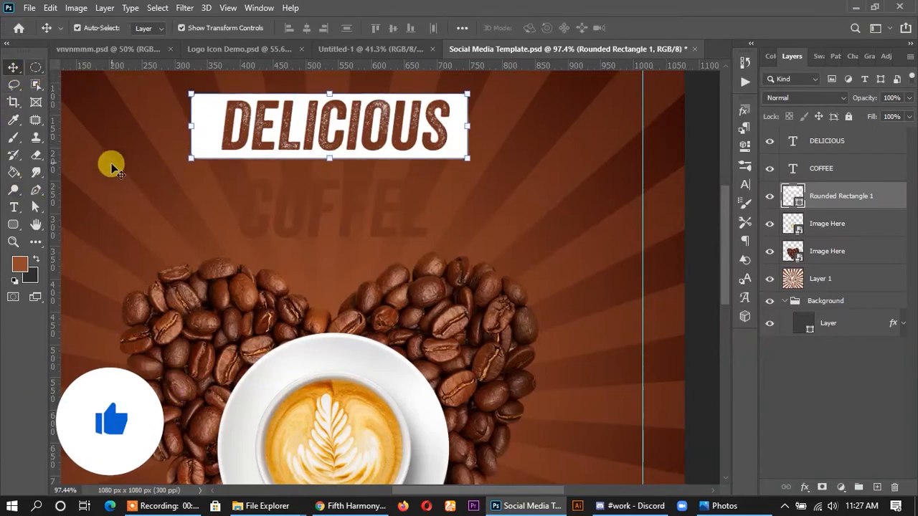
left_click(106, 159)
Step: Set all four corner radii of the white rectangle to 20 px
left_click(216, 133)
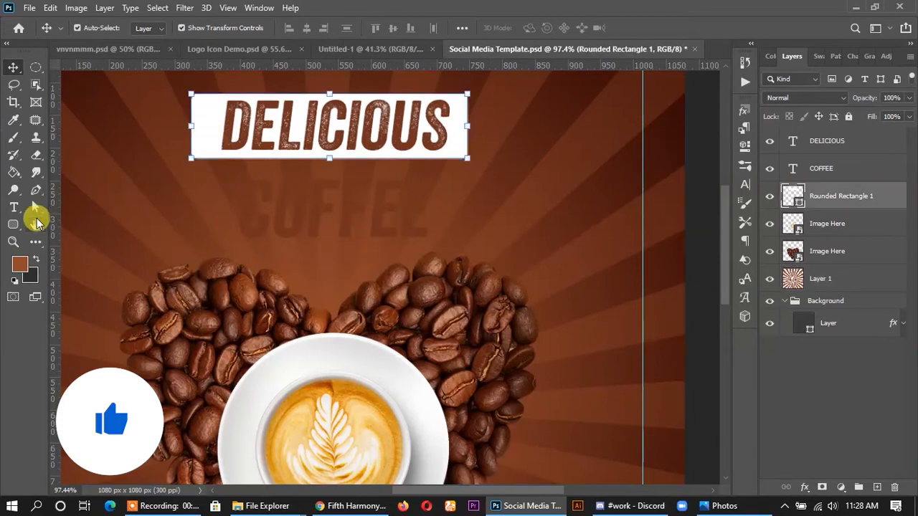
left_click(745, 145)
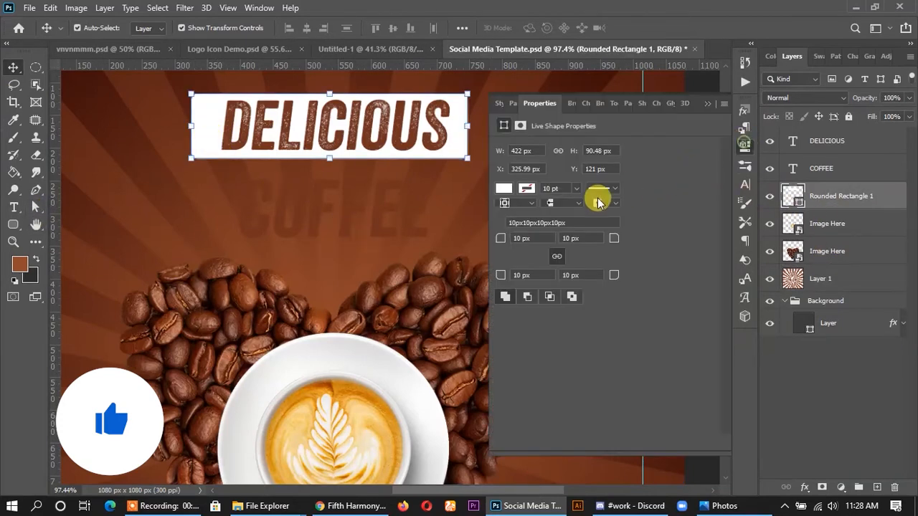
left_click(517, 238)
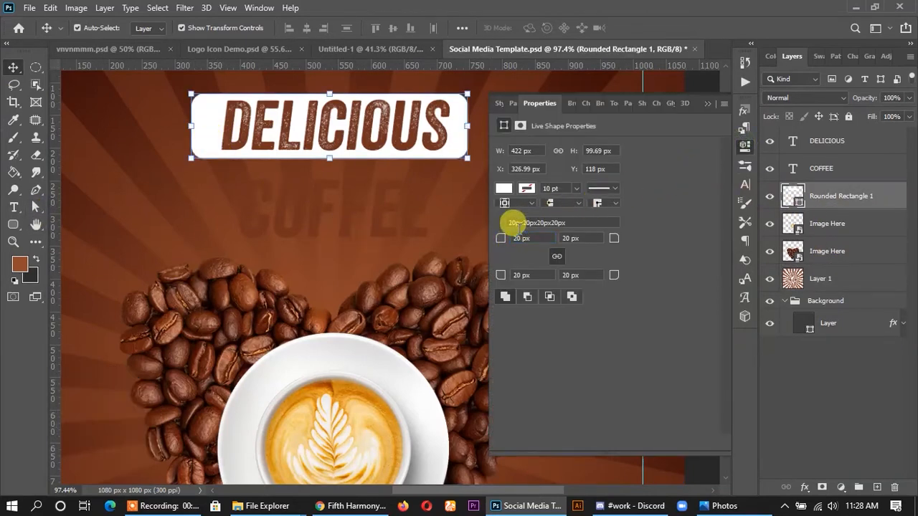
left_click(705, 105)
left_click(701, 125)
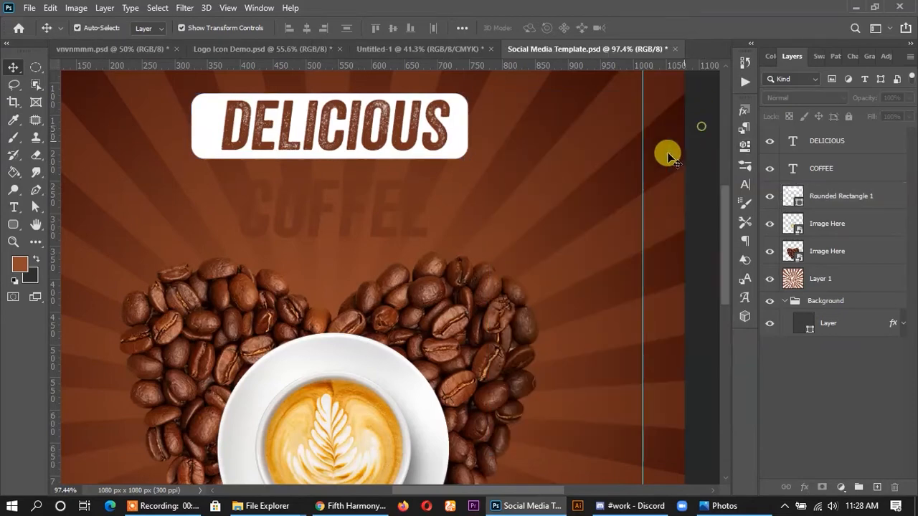
Step: Skew the white rectangle horizontally by about -12.63° to match the slant of the DELICIOUS text
scroll(407, 164, "down", 2)
left_click(446, 137)
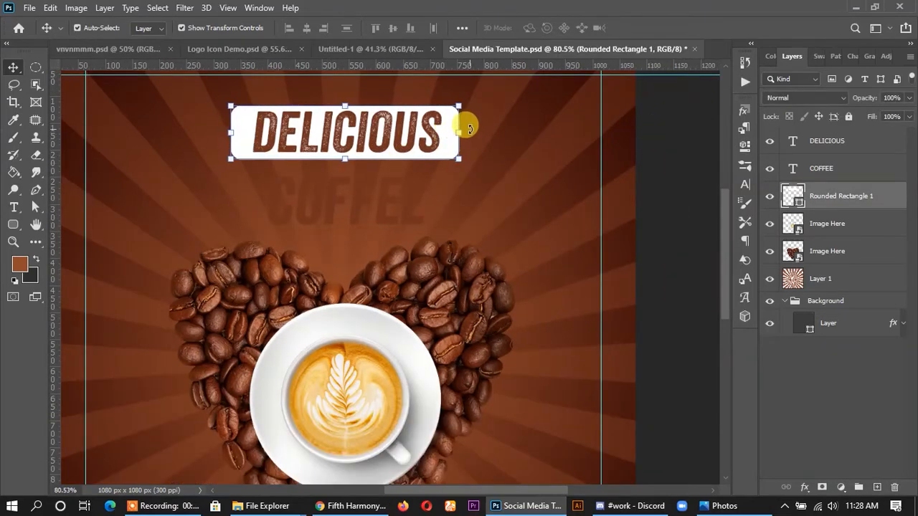
key("ctrl+t")
right_click(426, 130)
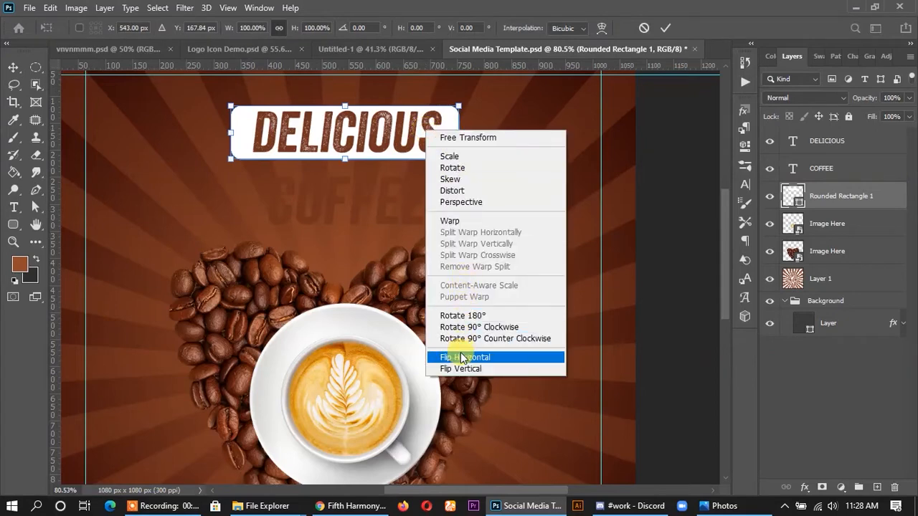
left_click(452, 190)
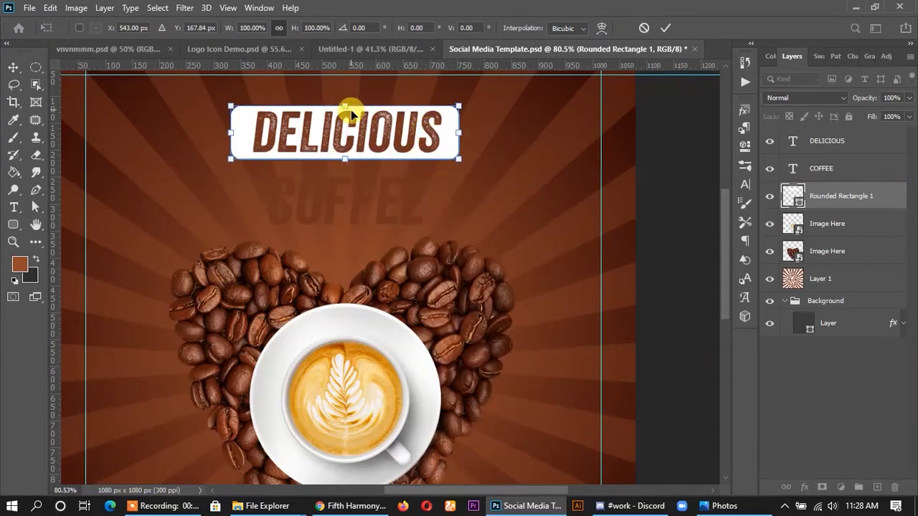
right_click(394, 130)
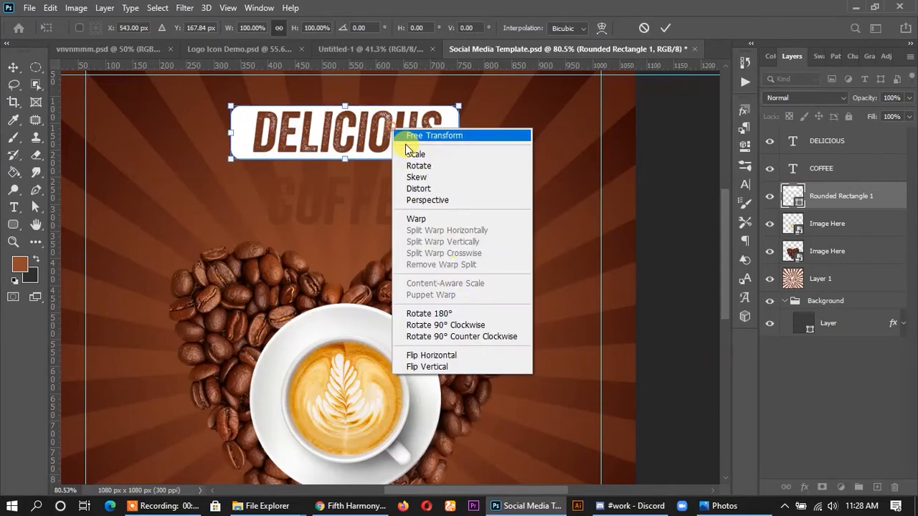
left_click(420, 200)
left_click_drag(347, 106, 353, 106)
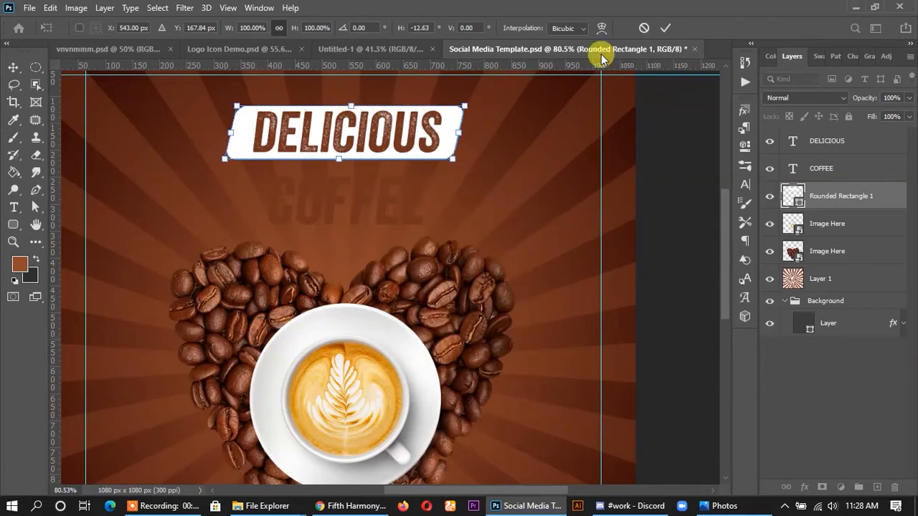
left_click(666, 27)
left_click(675, 155)
Step: Duplicate the slanted white rectangle straight down behind COFFEE and scale the copy's height to about 104.98%
left_click(441, 140)
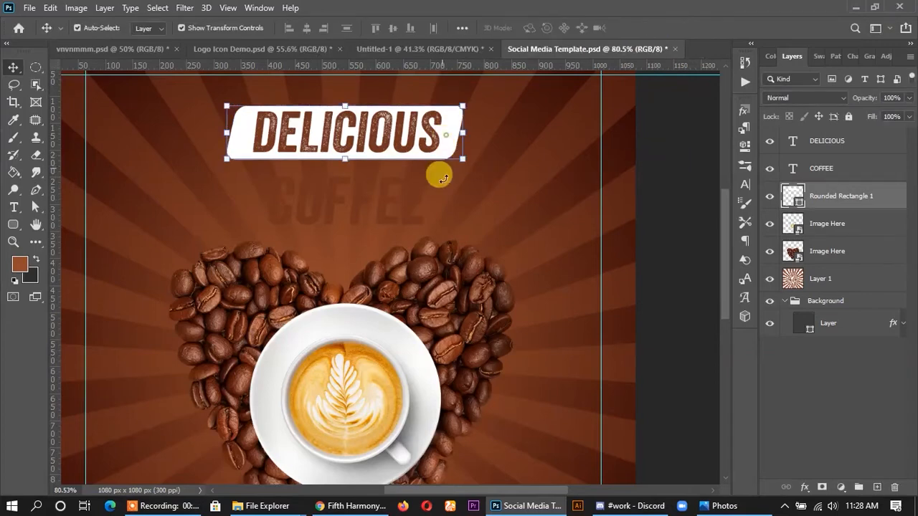
left_click_drag(446, 130, 447, 209)
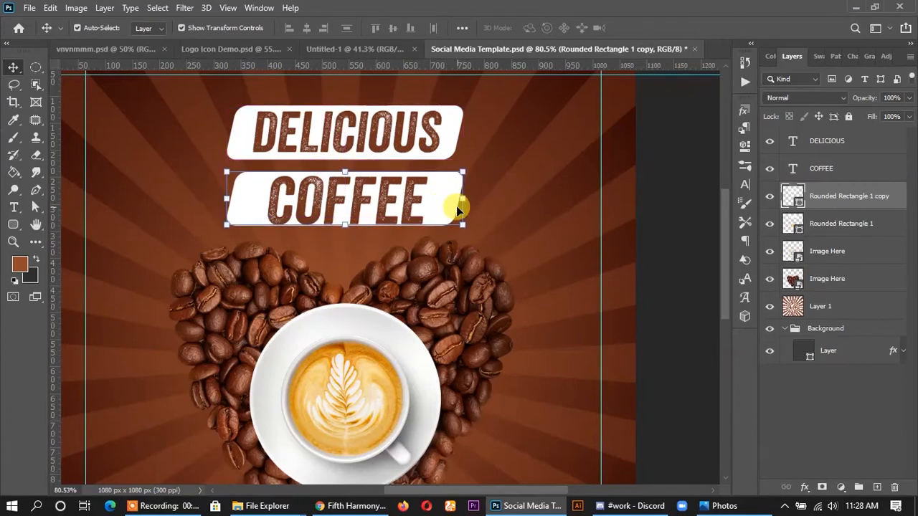
key("ctrl+t")
left_click_drag(346, 168, 347, 170)
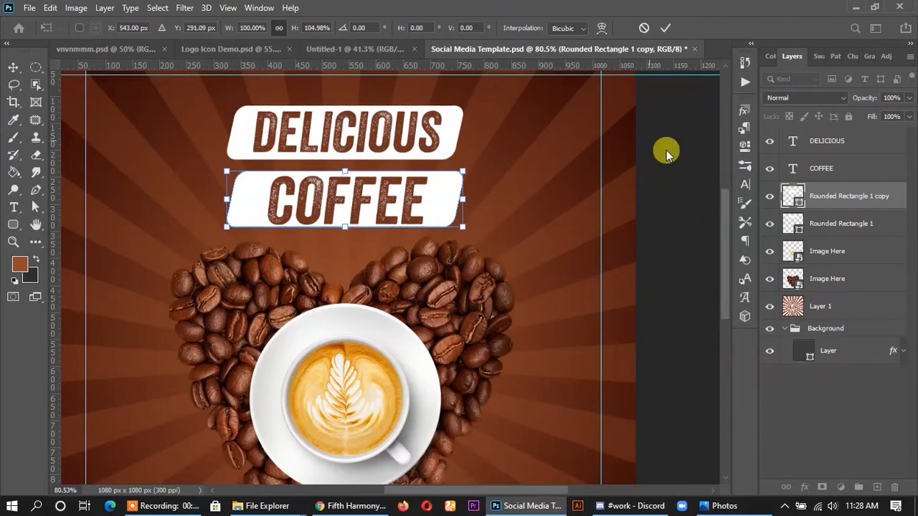
Step: Align the vertical centres of the COFFEE text and the rectangle behind it
left_click(825, 169, "shift")
left_click(379, 34)
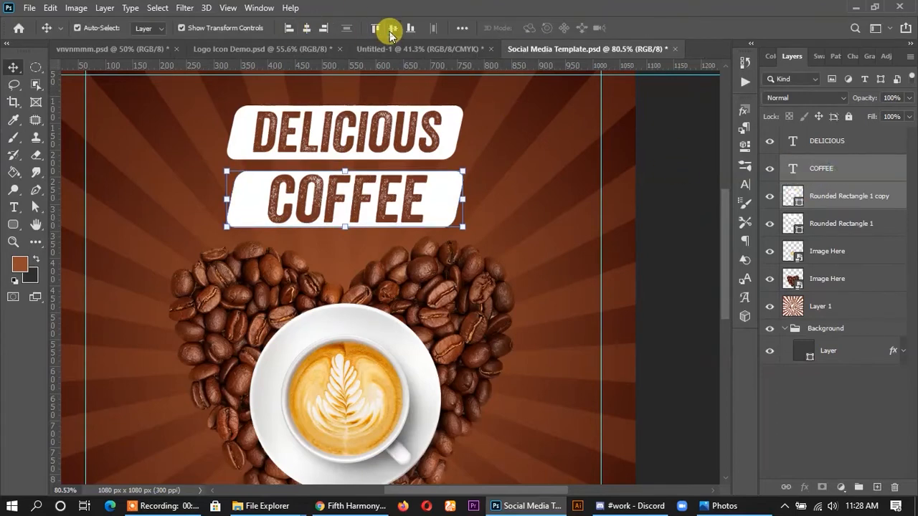
left_click(672, 143)
Step: Narrow the COFFEE rectangle from both sides to about 86.30% width, leaving even margins around the text
left_click(424, 194)
left_click(455, 197)
left_click_drag(462, 200, 446, 200)
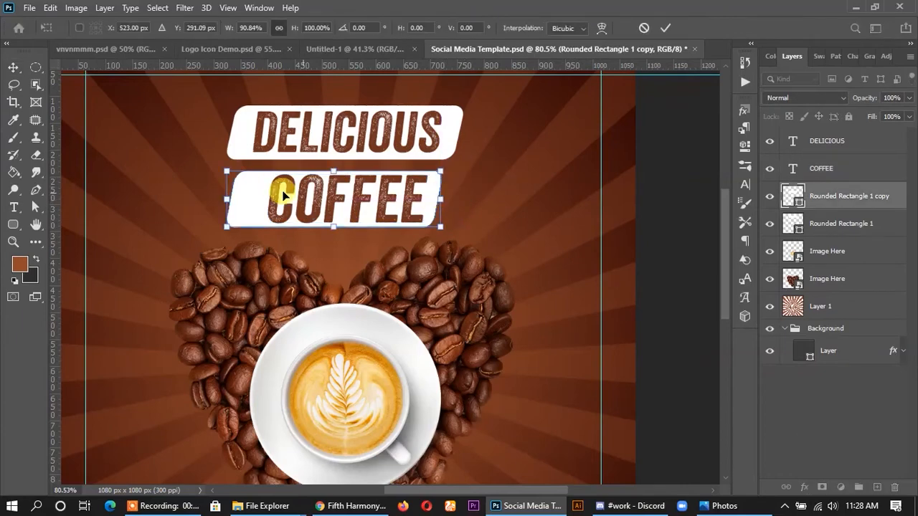
left_click_drag(226, 199, 243, 205)
left_click_drag(441, 193, 447, 196)
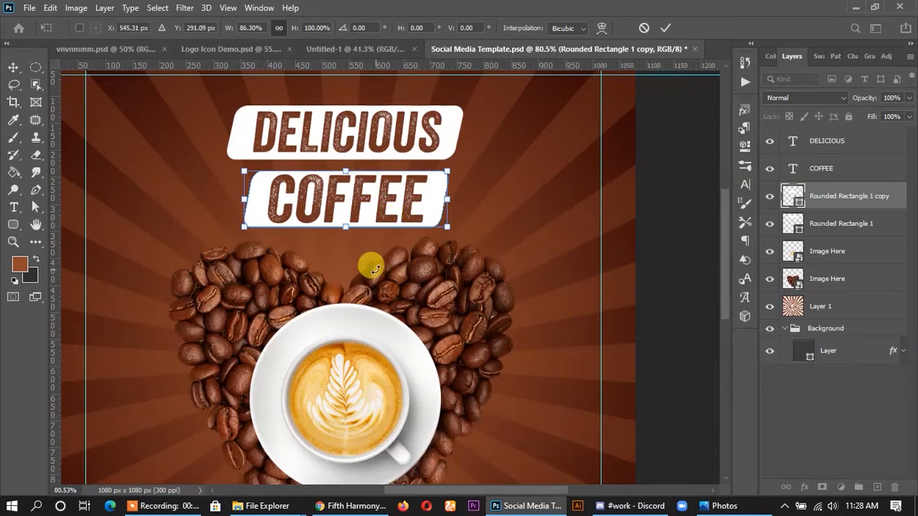
Step: Fill the COFFEE rectangle with yellow at hue 51°, 100% saturation and 100% brightness
double_click(789, 195)
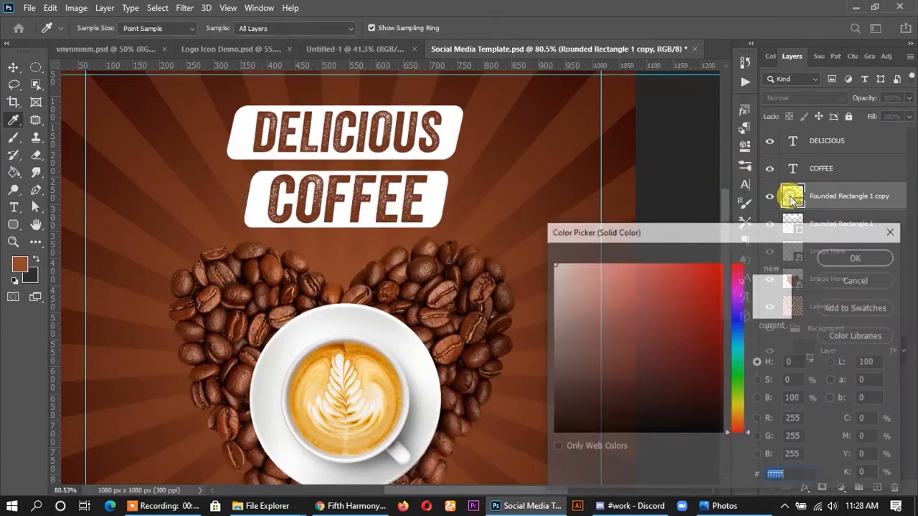
type("ffc600")
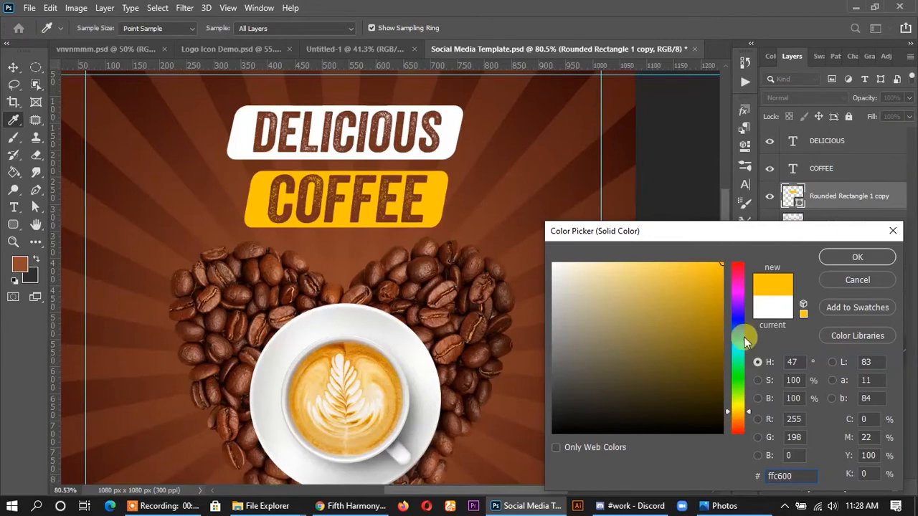
left_click_drag(750, 409, 749, 412)
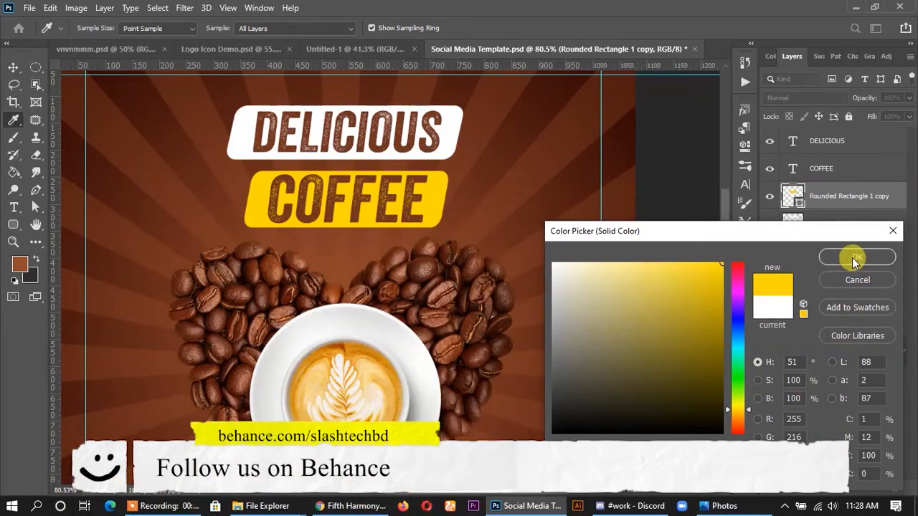
left_click(856, 258)
left_click(643, 260)
key("ctrl+minus")
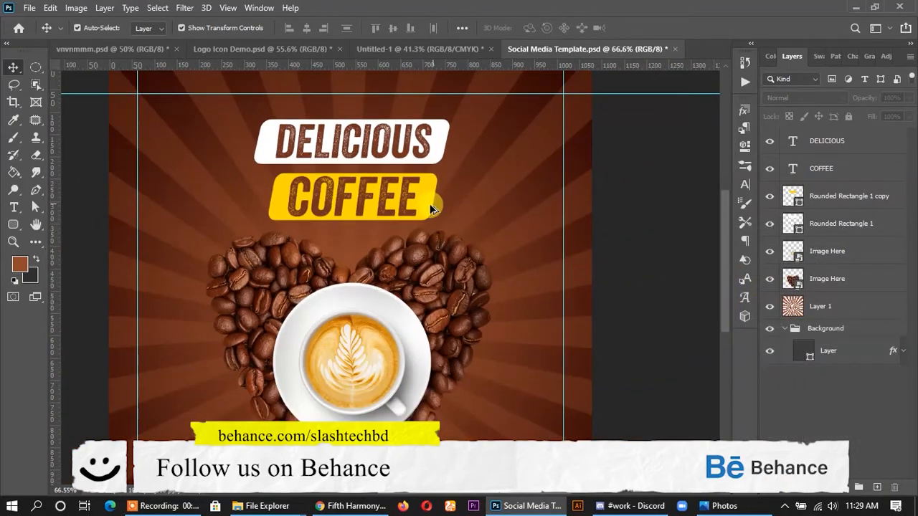
Step: Duplicate the white DELICIOUS rectangle slightly up and to the left, and remove the copy's fill
scroll(434, 200, "up", 2)
left_click_drag(437, 112, 430, 109)
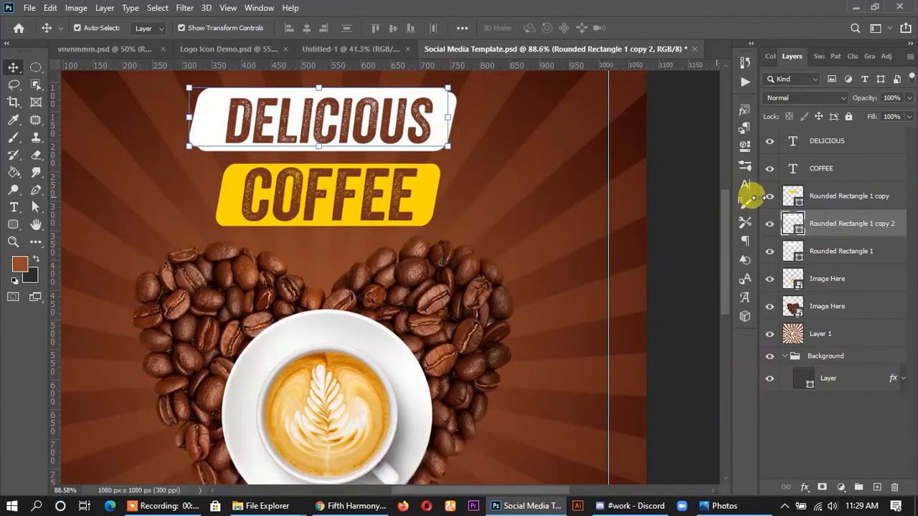
left_click(33, 206)
left_click(198, 29)
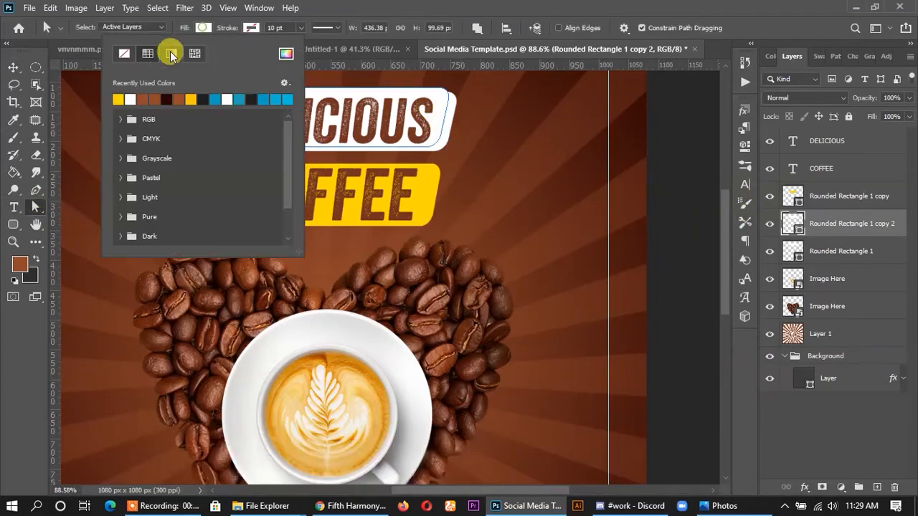
left_click(124, 55)
Step: Give the unfilled DELICIOUS rectangle copy a solid white stroke 0.65 pt wide
left_click(251, 27)
left_click(179, 99)
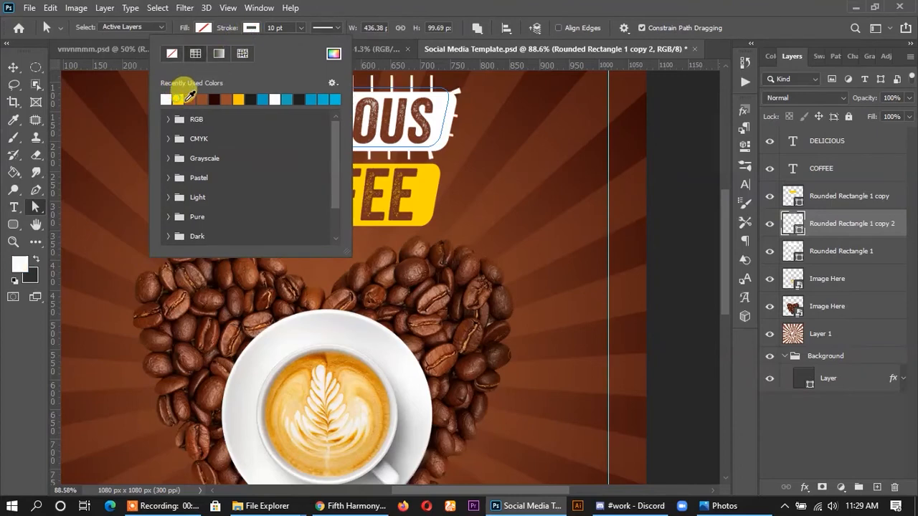
left_click(332, 29)
left_click(304, 71)
left_click(276, 29)
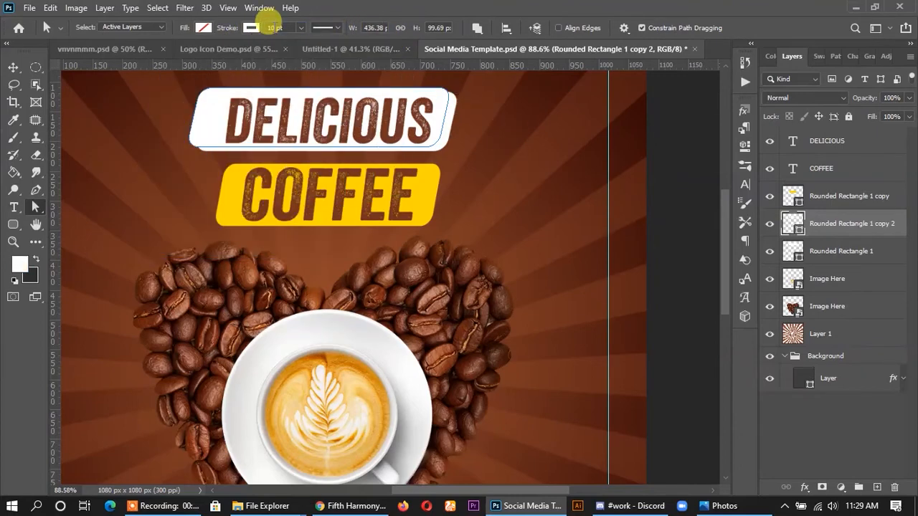
type("0.65")
key("Return")
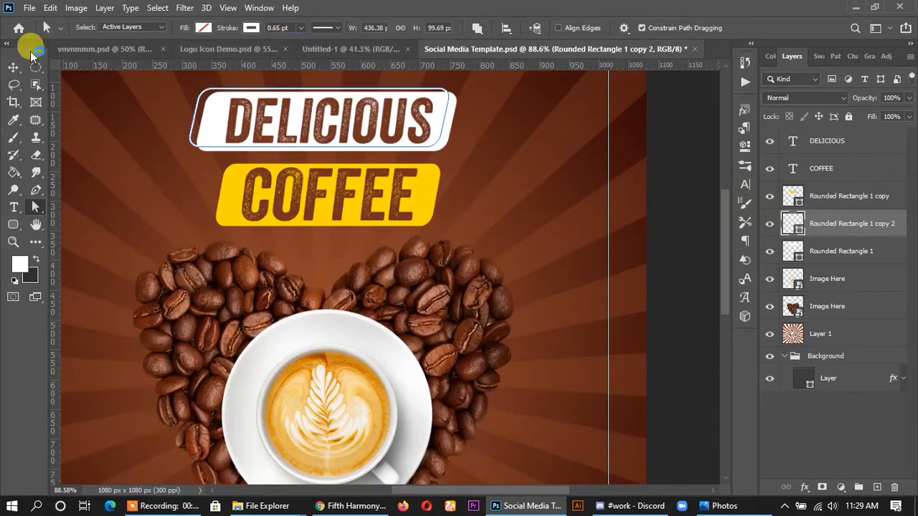
left_click(14, 70)
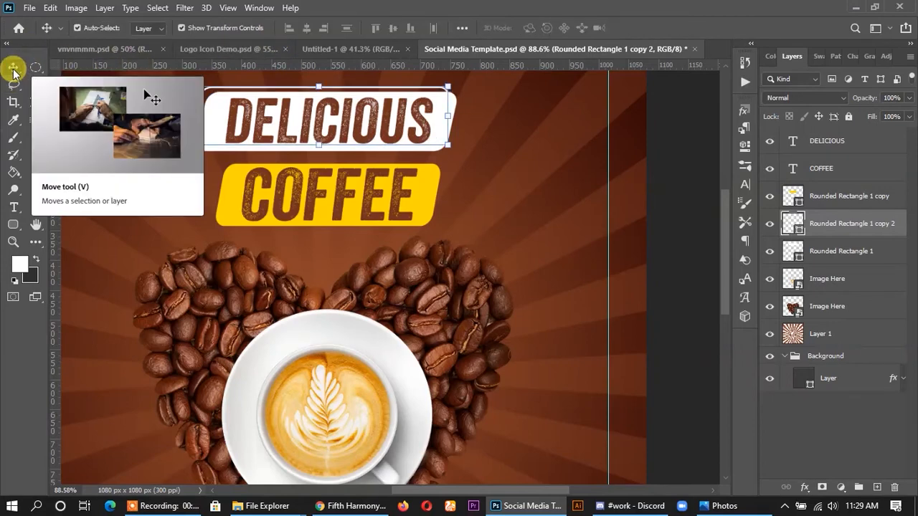
left_click(690, 183)
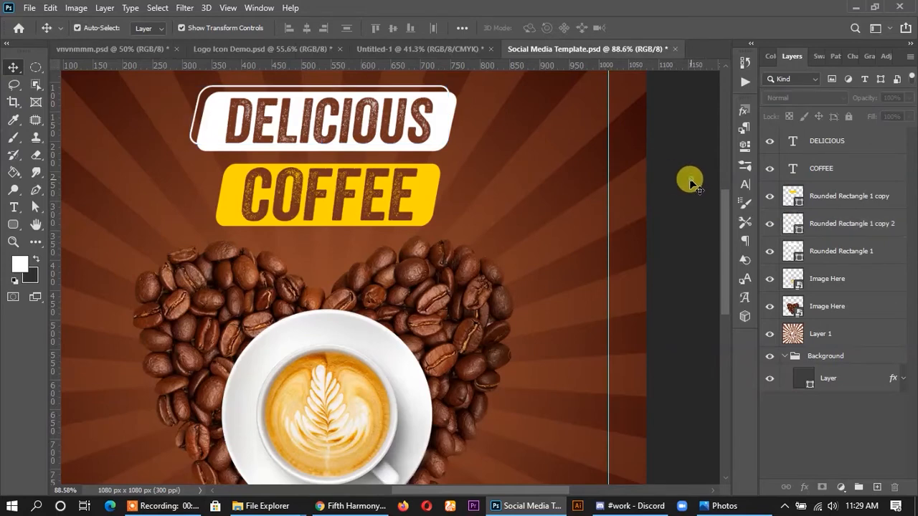
Step: Duplicate the yellow COFFEE rectangle slightly up and to the right, and remove the copy's fill
mouse_move(424, 203)
left_mouse_down()
mouse_move(436, 177)
mouse_move(432, 196)
left_mouse_up()
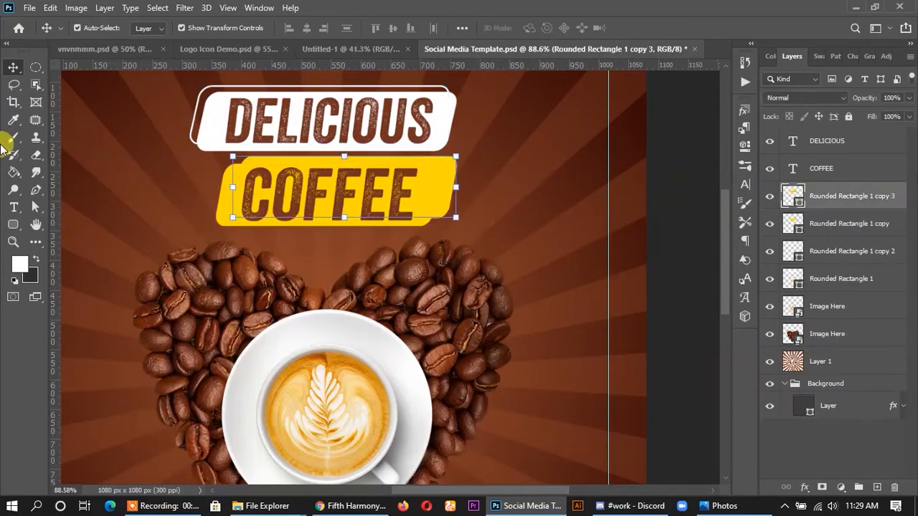
left_click(35, 207)
left_click(204, 29)
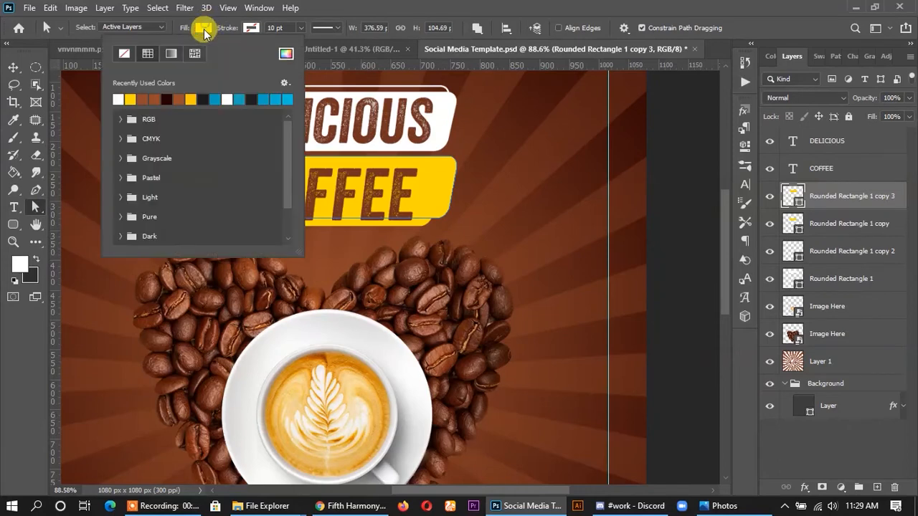
left_click(125, 54)
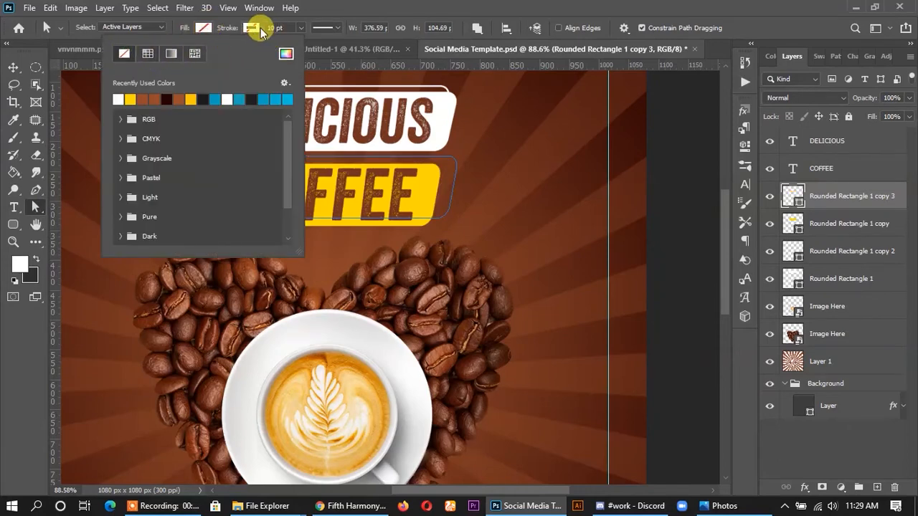
Step: Give the unfilled COFFEE rectangle copy a solid yellow stroke 0.65 pt wide and nudge it closer to the yellow badge
left_click(251, 27)
left_click(178, 99)
left_click(295, 25)
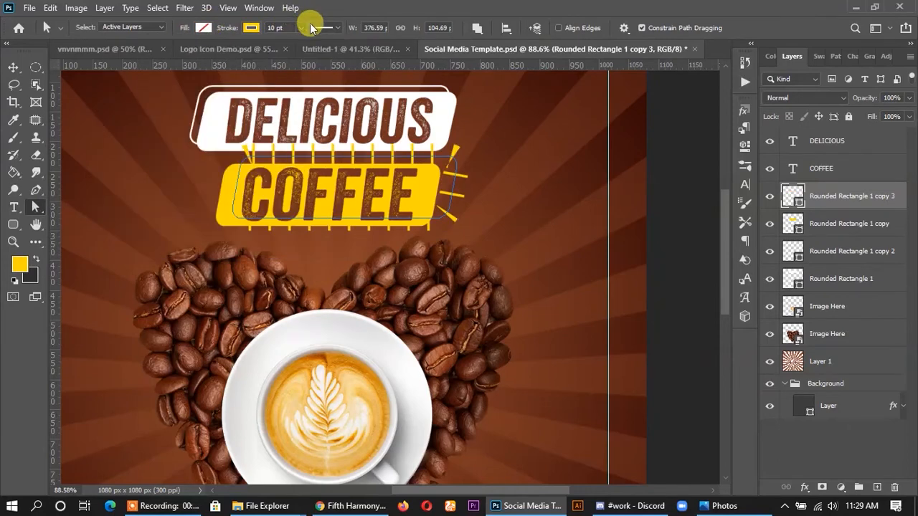
left_click(327, 27)
left_click(291, 71)
left_click(272, 27)
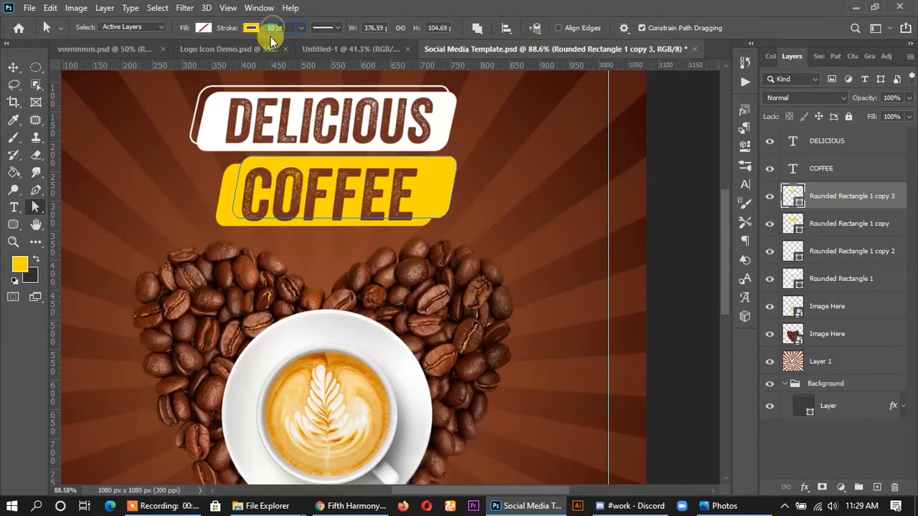
type("0.65")
key("Return")
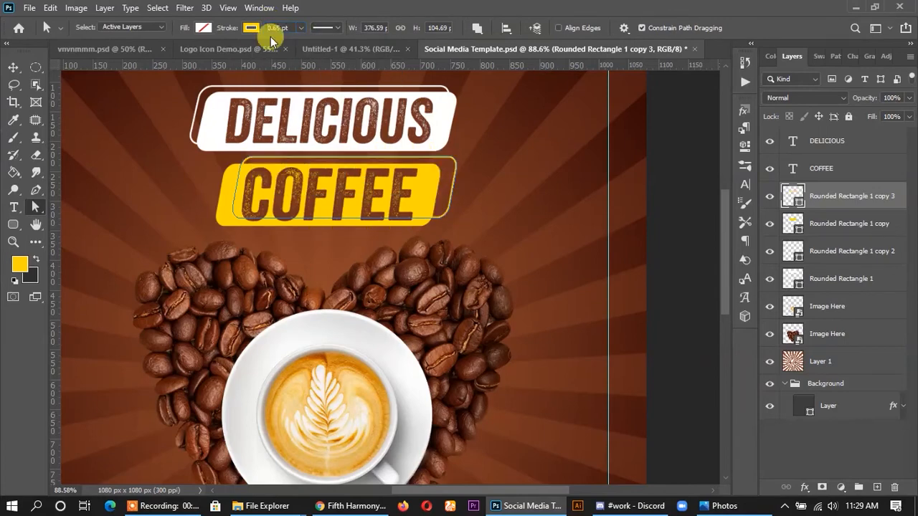
left_click(10, 66)
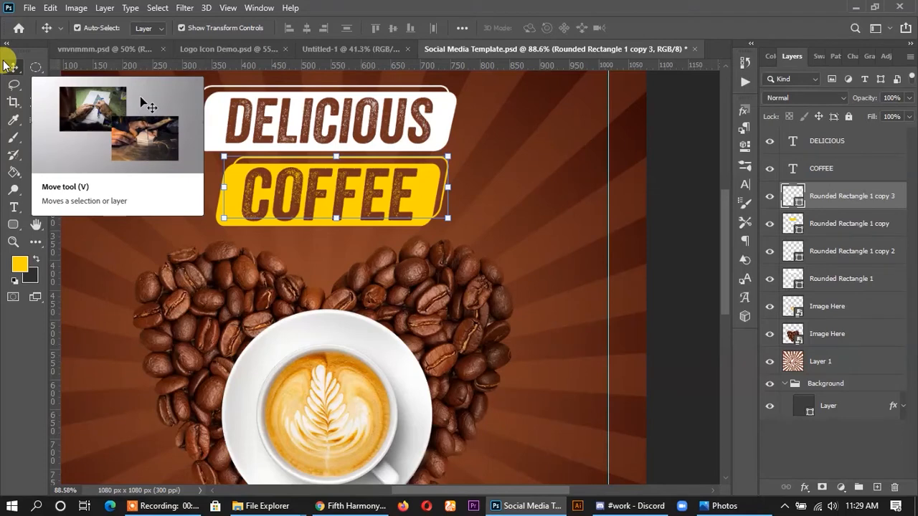
left_click(629, 155)
key("ctrl+0")
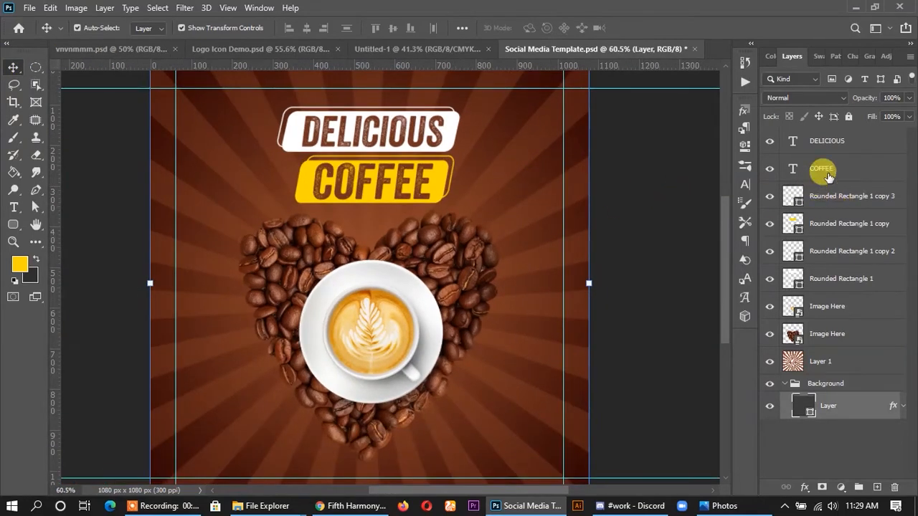
Step: Move both title texts and their four rounded rectangles up together to just below the upper guide
left_click(821, 141)
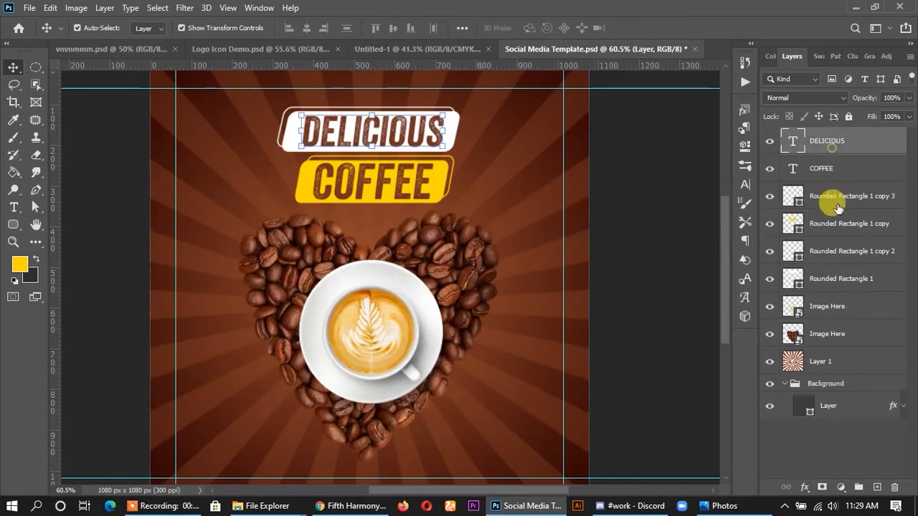
left_click(827, 285, "shift")
key("Up")
key("Up")
key("Up")
key("Up")
key("Up")
key("Up")
key("Up")
key("Up")
key("Up")
key("Up")
key("Up")
key("Up")
key("Up")
key("Up")
key("Up")
key("Up")
key("Up")
key("Up")
key("Up")
key("Up")
key("Up")
key("Up")
key("Up")
key("Up")
key("Up")
key("Up")
key("Up")
key("Up")
key("Up")
key("Up")
key("Up")
key("Left")
key("Left")
key("Left")
key("Left")
key("Left")
key("Left")
key("Left")
key("Right")
key("Right")
key("Right")
key("Right")
key("Right")
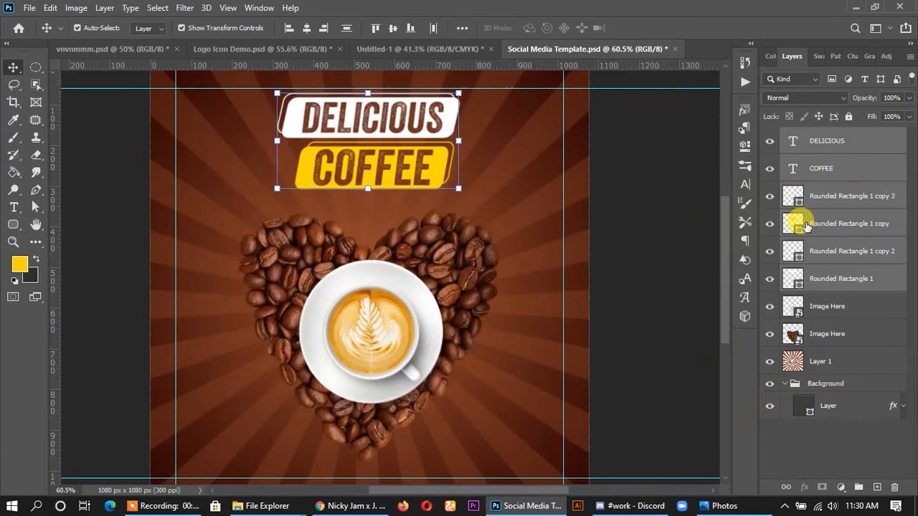
scroll(330, 143, "down", 3)
left_click(650, 239)
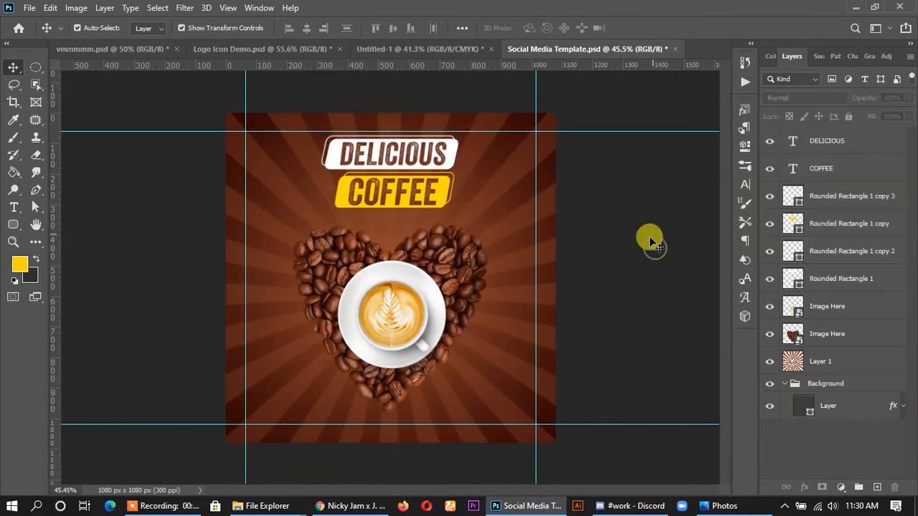
key("ctrl+plus")
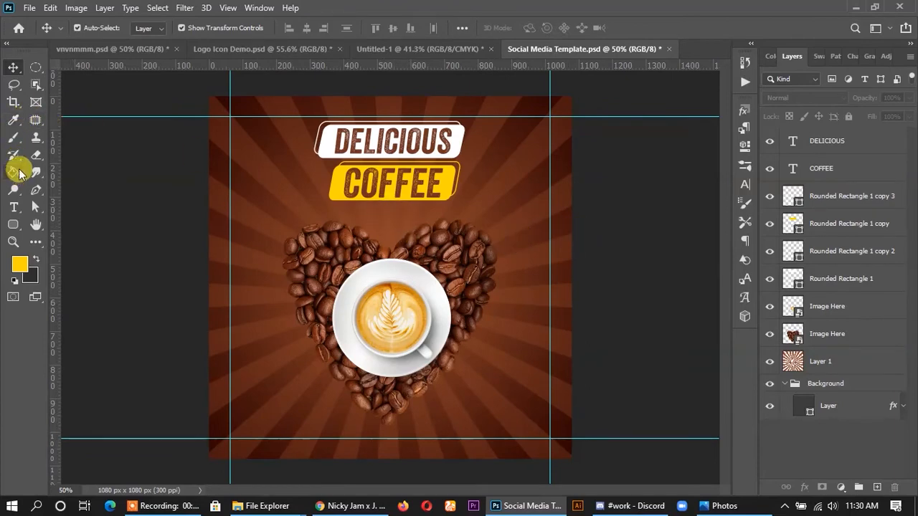
Step: On a new layer, stamp a yellow halftone dot pattern in the canvas's upper-right corner with a 300 px brush
left_click(14, 137)
left_click(876, 487)
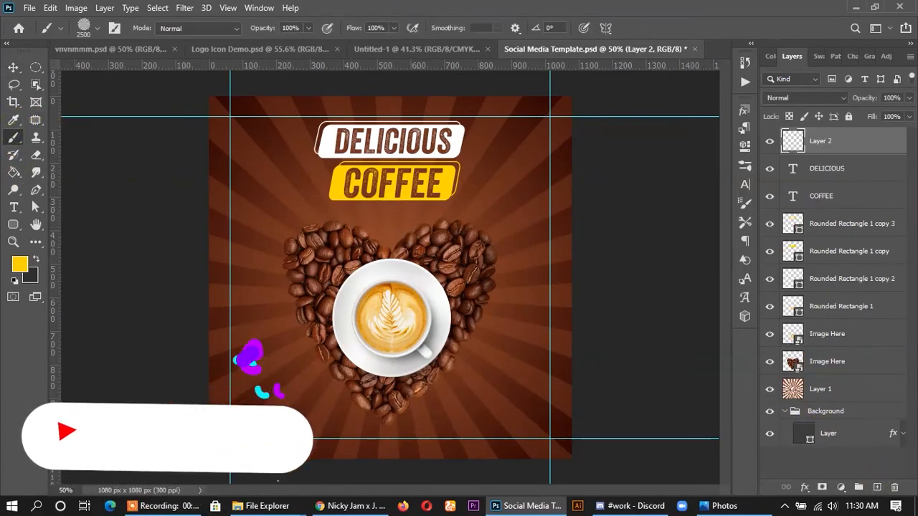
left_click(96, 27)
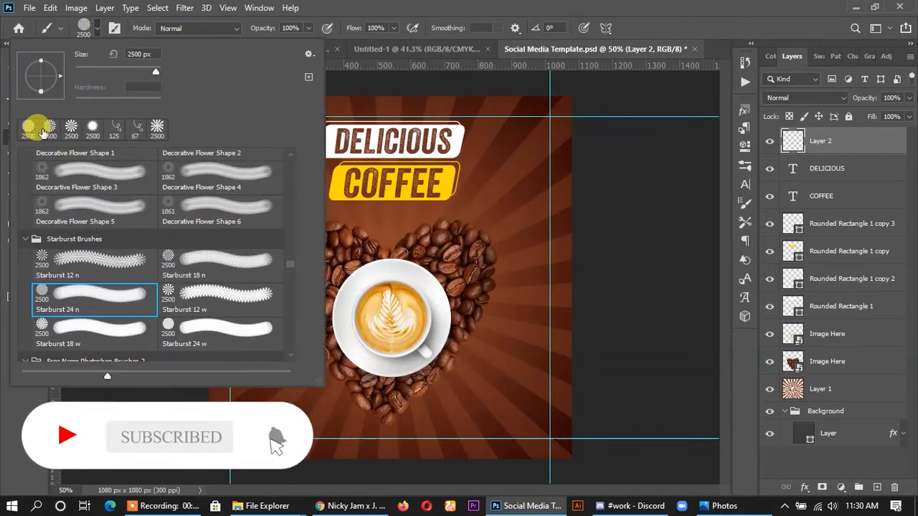
left_click(92, 125)
left_click(846, 140)
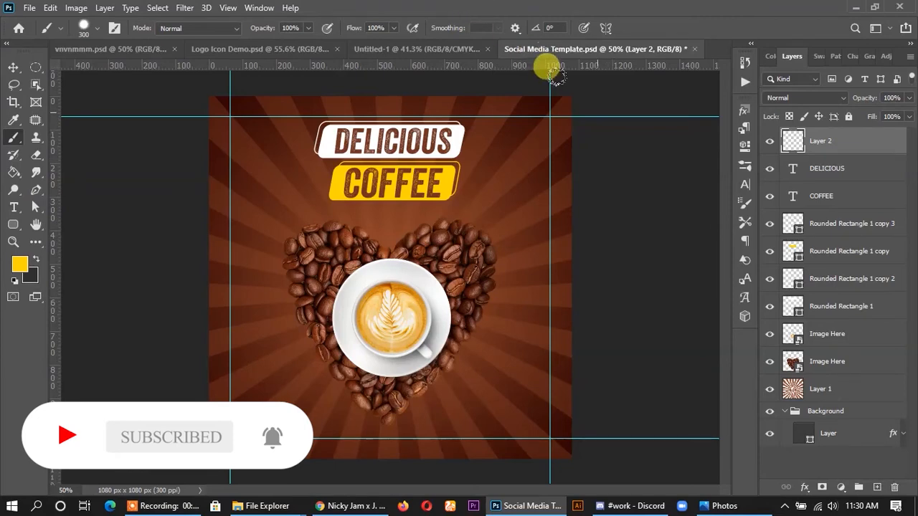
left_click(563, 108)
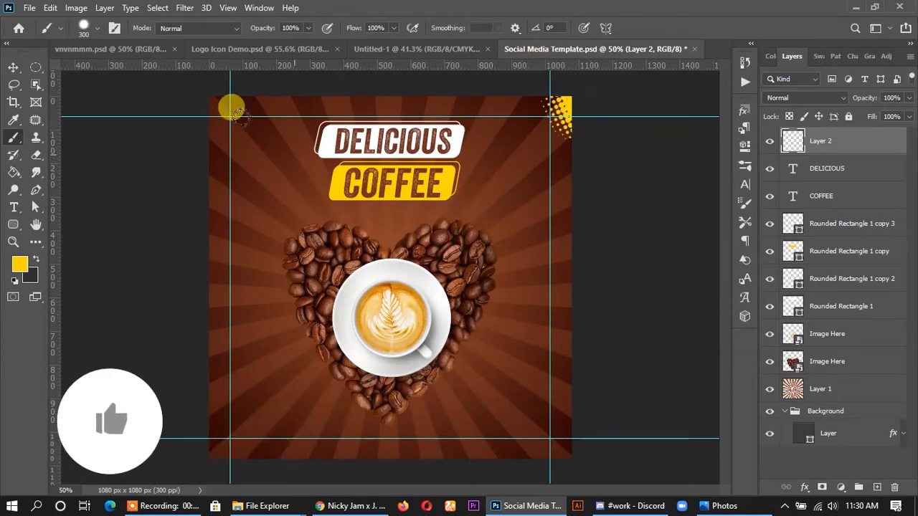
Step: Duplicate the halftone pattern into the canvas's upper-left corner and flip the copy horizontally
left_click(13, 67)
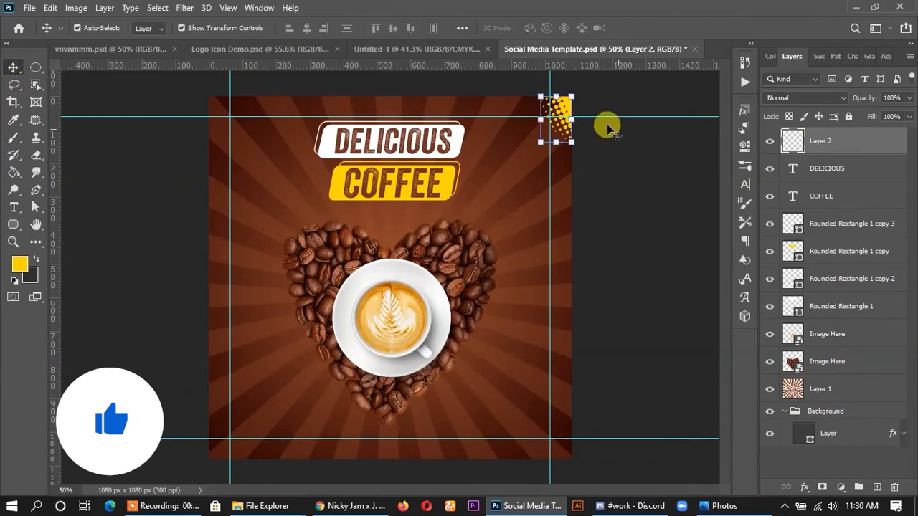
left_click_drag(569, 109, 234, 109)
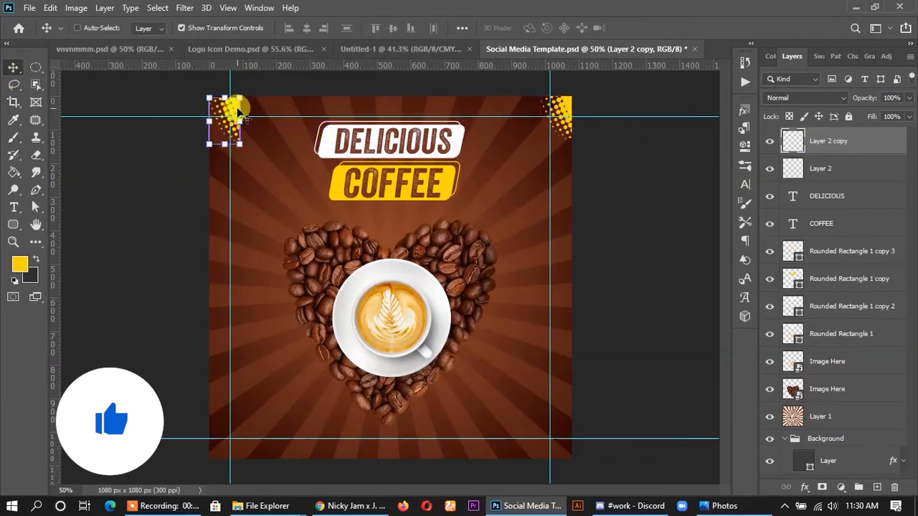
key("ctrl+t")
right_click(234, 109)
left_click(268, 337)
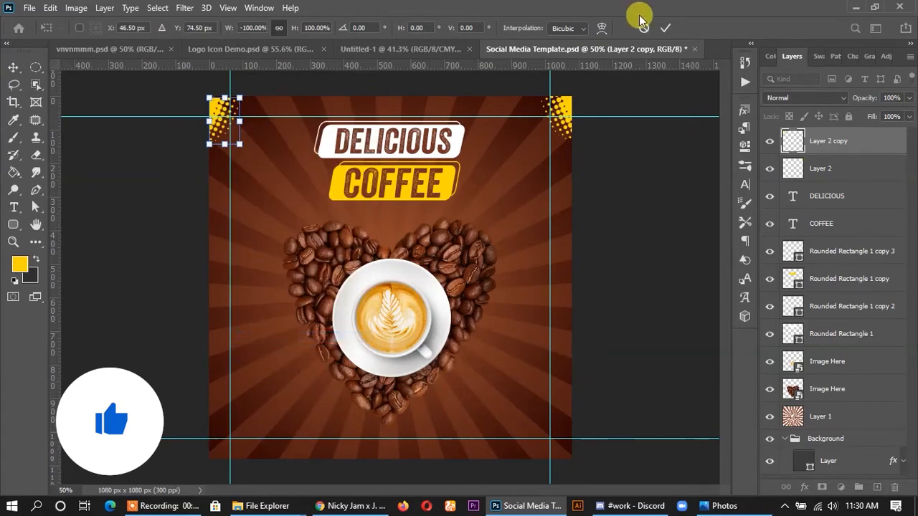
left_click(666, 29)
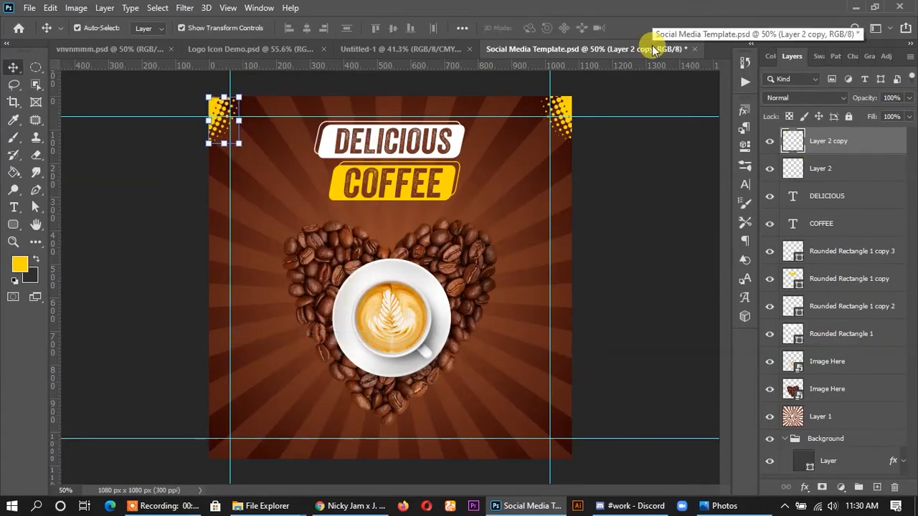
left_click(621, 234)
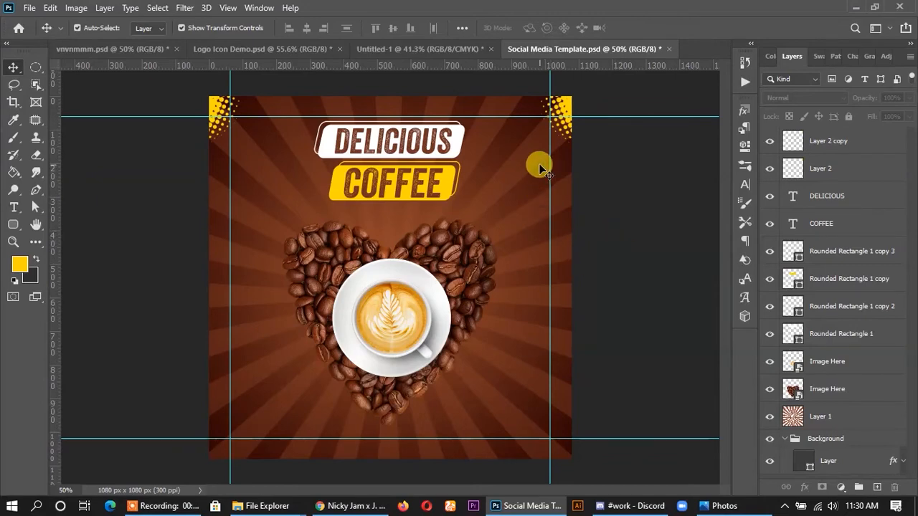
Step: Copy the maroon ORDER NOW button group from Logo Icon Demo.psd into Social Media Template.psd, placing it at the lower-left guides
left_click(271, 49)
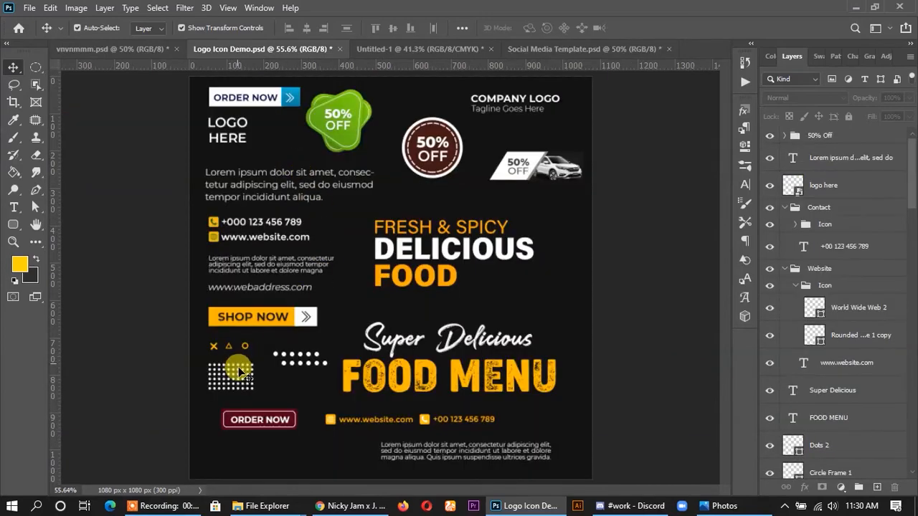
left_click(256, 414)
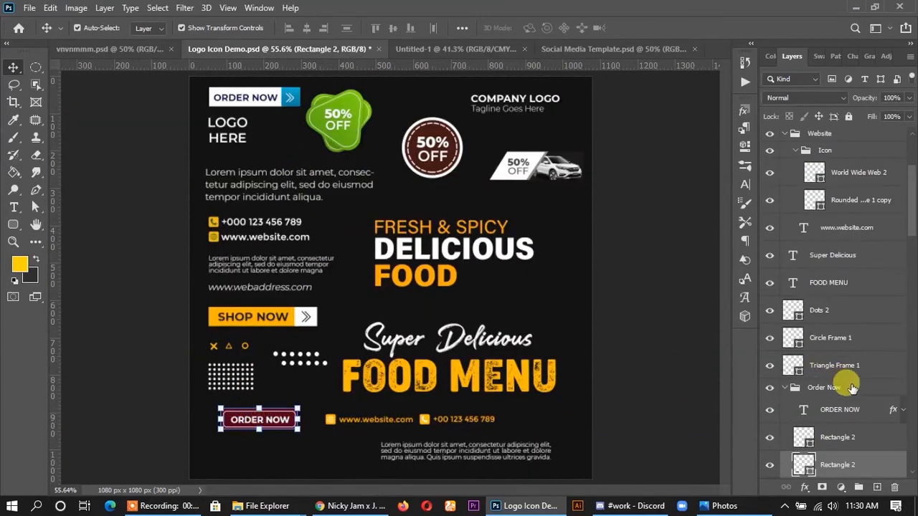
left_click(822, 389)
scroll(828, 419, "down", 3)
left_click(824, 416, "shift")
mouse_move(277, 418)
left_mouse_down()
mouse_move(266, 423)
mouse_move(351, 108)
mouse_move(440, 41)
mouse_move(549, 45)
mouse_move(359, 393)
mouse_move(277, 424)
left_mouse_up()
key("shift+Left")
key("shift+Left")
key("shift+Left")
key("shift+Left")
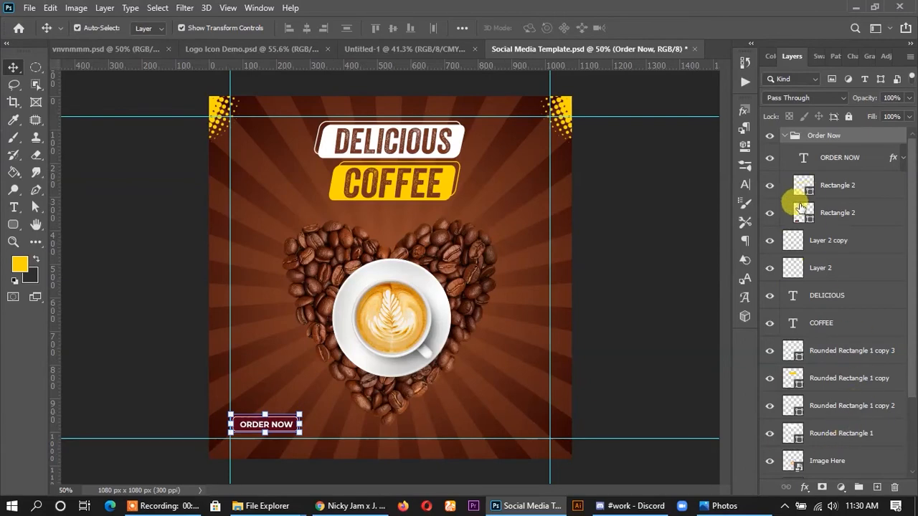
Step: Fill the ORDER NOW button's background rectangle with the title badge's yellow
double_click(804, 208)
left_click(798, 207)
left_click(841, 260)
Step: Change the stroke of the ORDER NOW button's inner outline rectangle to brown
left_click(789, 183)
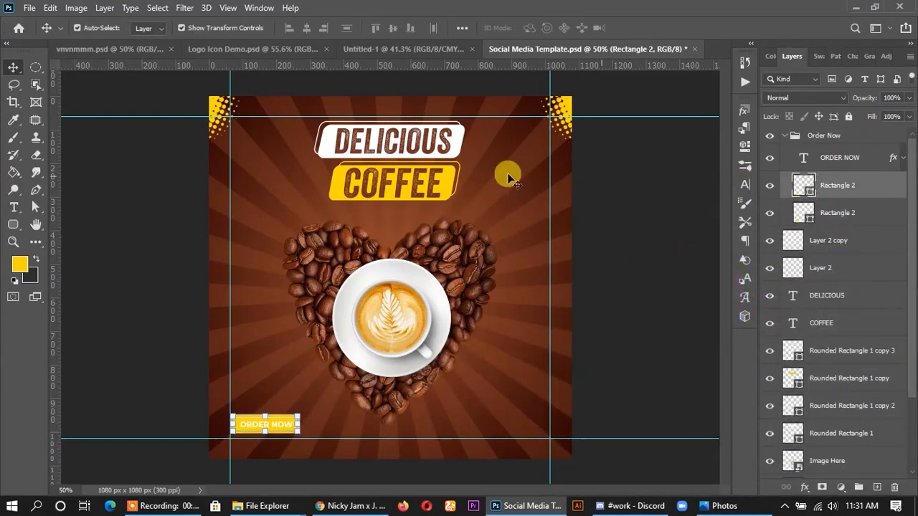
left_click(35, 208)
left_click(251, 29)
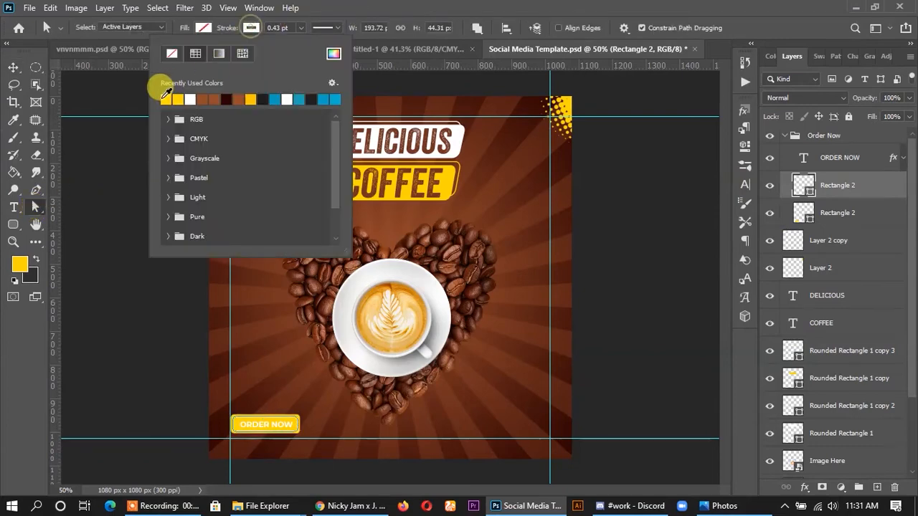
left_click(202, 99)
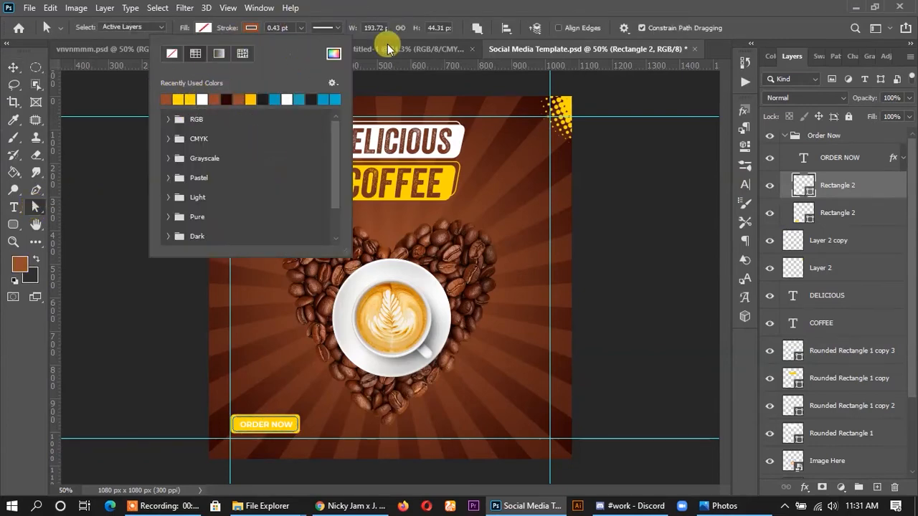
Step: Recolor the ORDER NOW text to dark brown 4a190e sampled from the background, and collapse the button's layer group
left_click(827, 160)
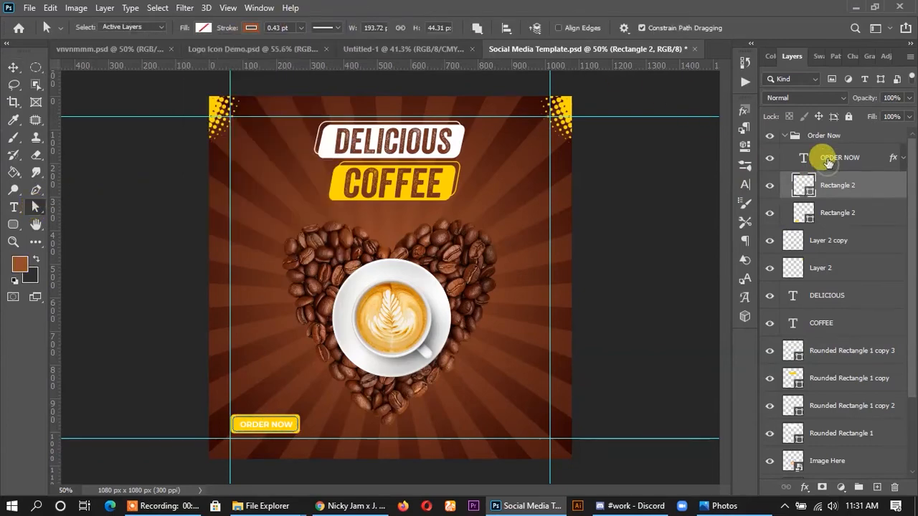
left_click(745, 184)
left_click(706, 185)
left_click(260, 388)
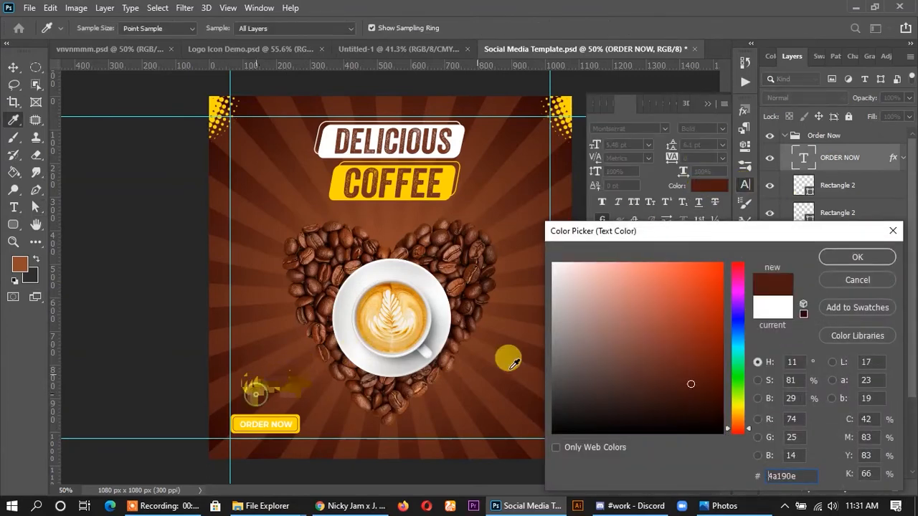
left_click(838, 253)
left_click(706, 106)
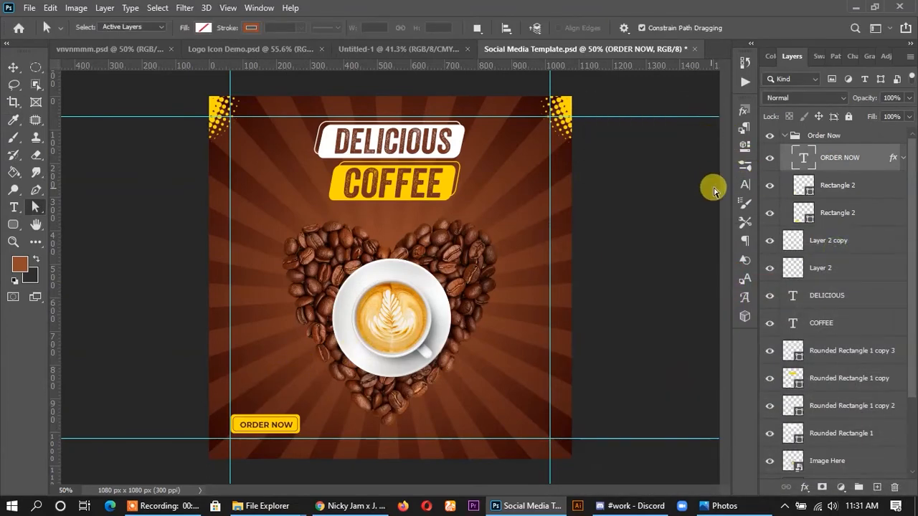
left_click(787, 136)
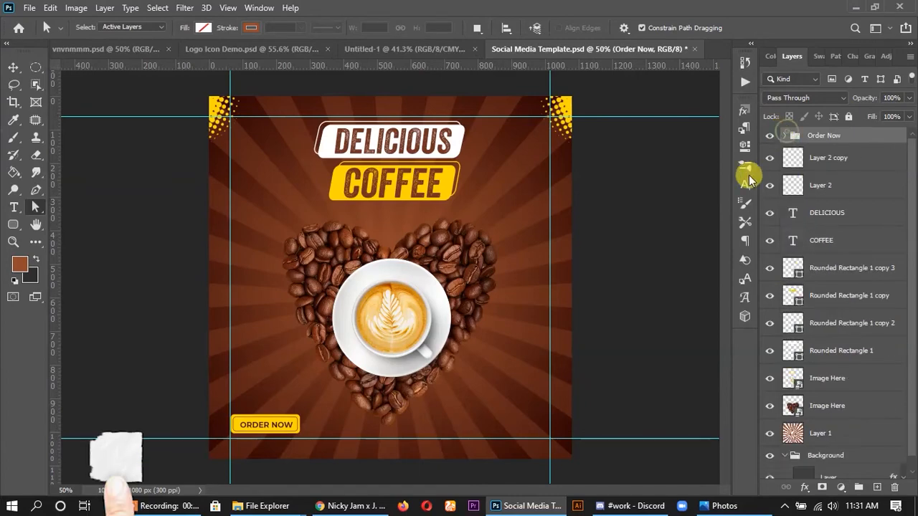
Step: Copy the Contact group with phone and website lines from Logo Icon Demo.psd into Social Media Template.psd, at the lower-right guides
left_click(12, 67)
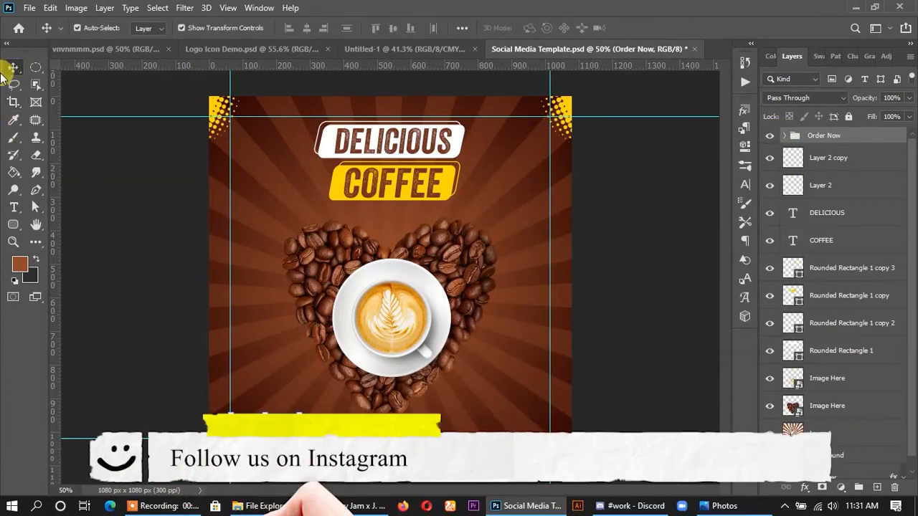
left_click(277, 48)
left_click(287, 220)
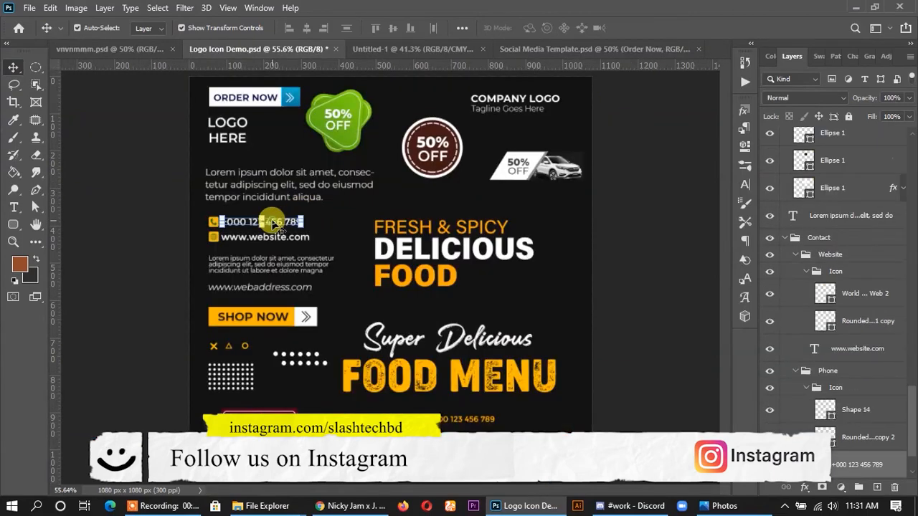
left_click(819, 238)
left_click_drag(280, 223, 476, 371)
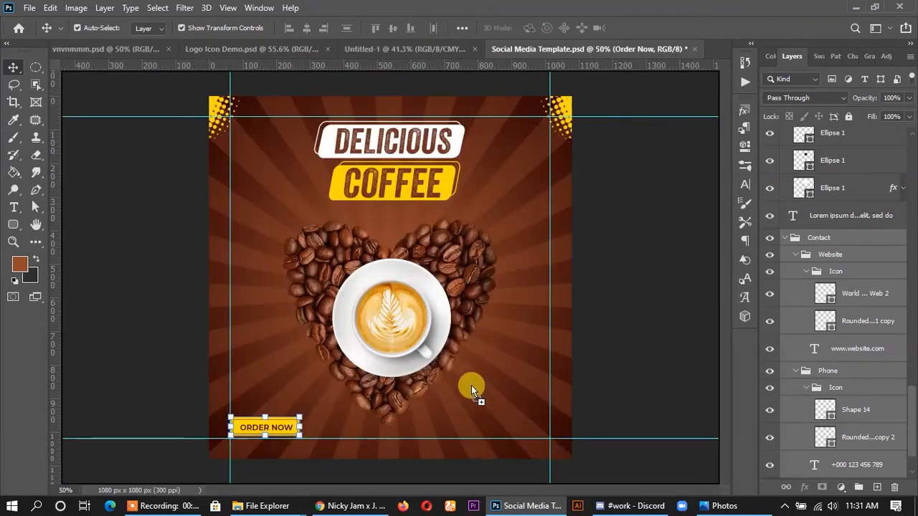
left_click_drag(511, 430, 510, 428)
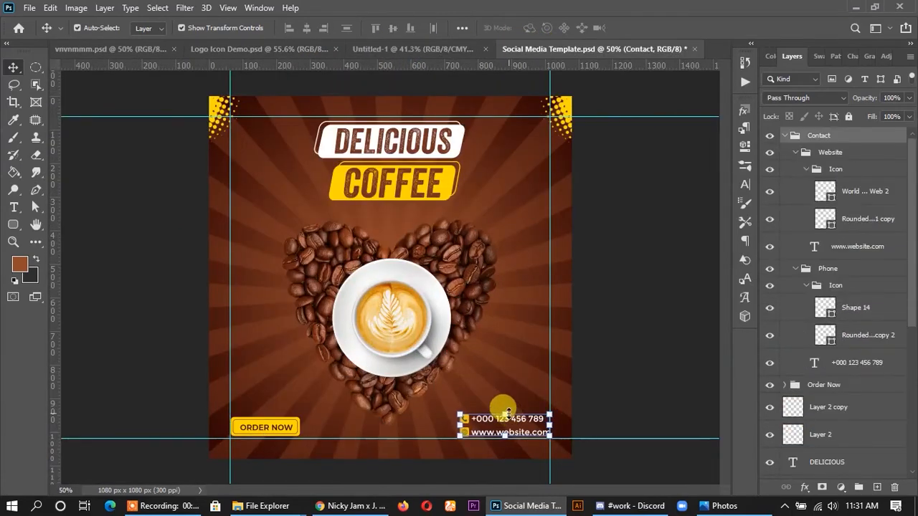
Step: Align the Website and Phone groups inside Contact to their right edges, and nudge both slightly left and down toward the guides
left_click(796, 153)
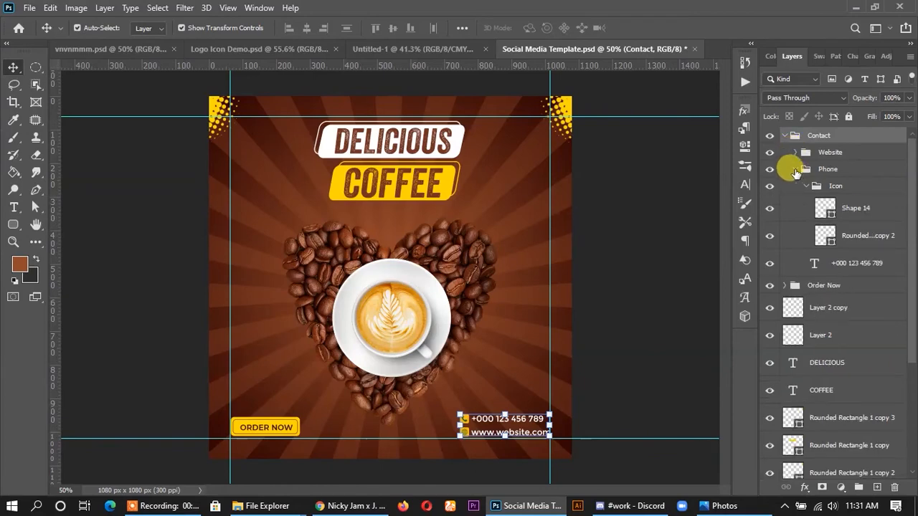
left_click(795, 170)
left_click(825, 140)
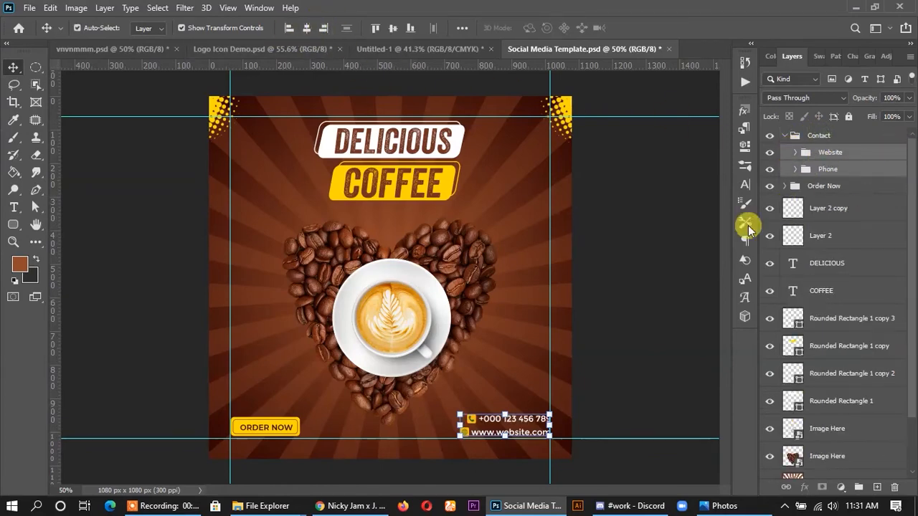
left_click(693, 250)
left_click(815, 155)
left_click(815, 171, "ctrl")
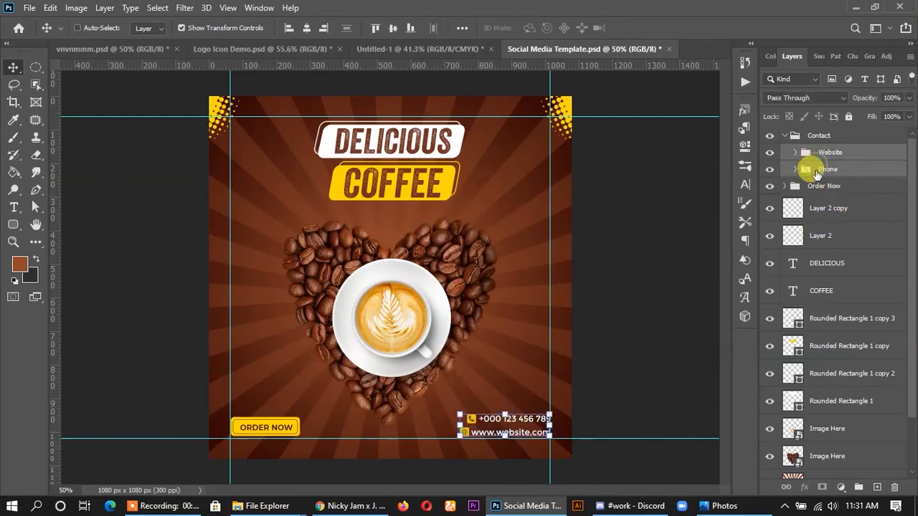
key("Left")
key("Left")
key("Down")
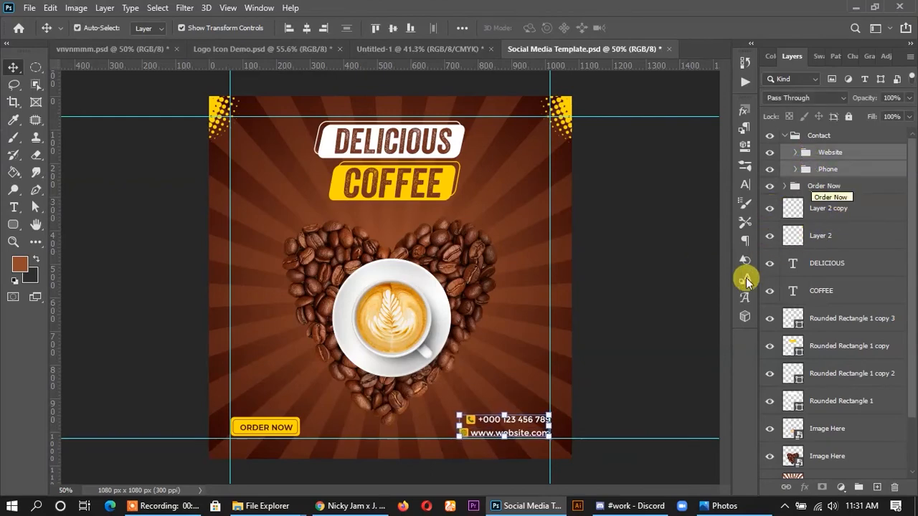
left_click(528, 404)
Step: Recolor the phone icon: fill its rounded background with the title badge's yellow and its handset shape with dark brown 3d1009
left_click(470, 419)
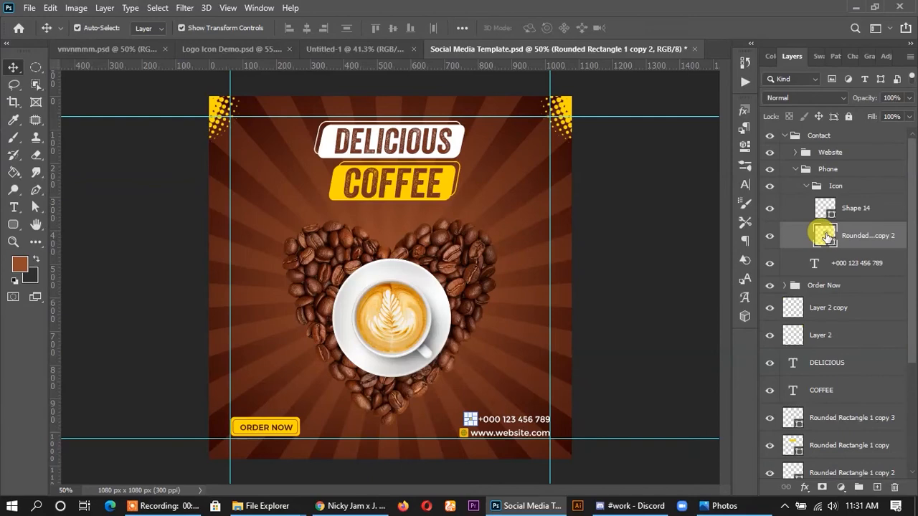
double_click(827, 236)
left_click(843, 256)
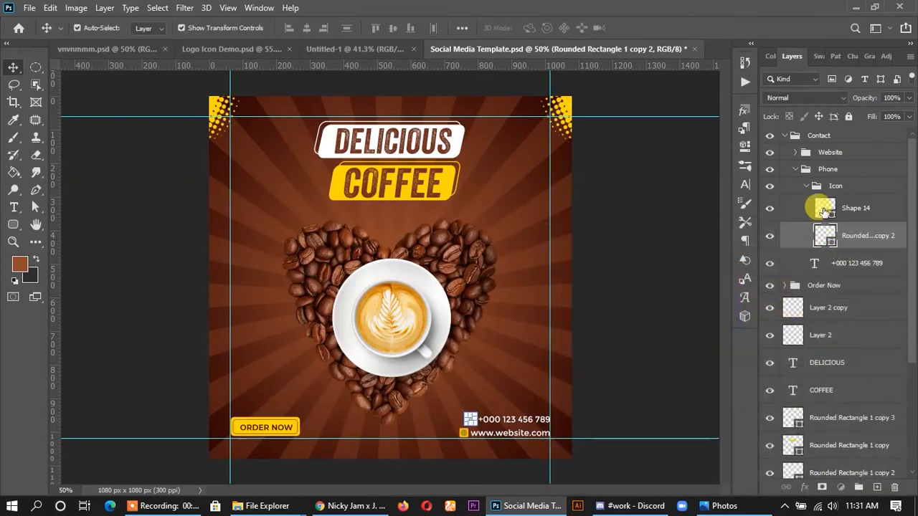
double_click(825, 210)
left_click(503, 452)
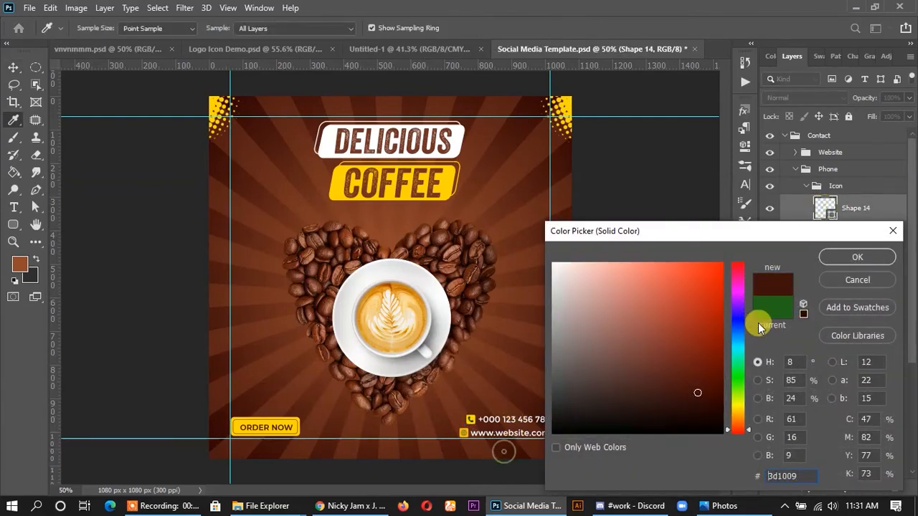
left_click(824, 263)
Step: Fill the website icon's rounded background with yellow and its globe with sampled brown 562113, and collapse the Contact group
left_click(463, 432)
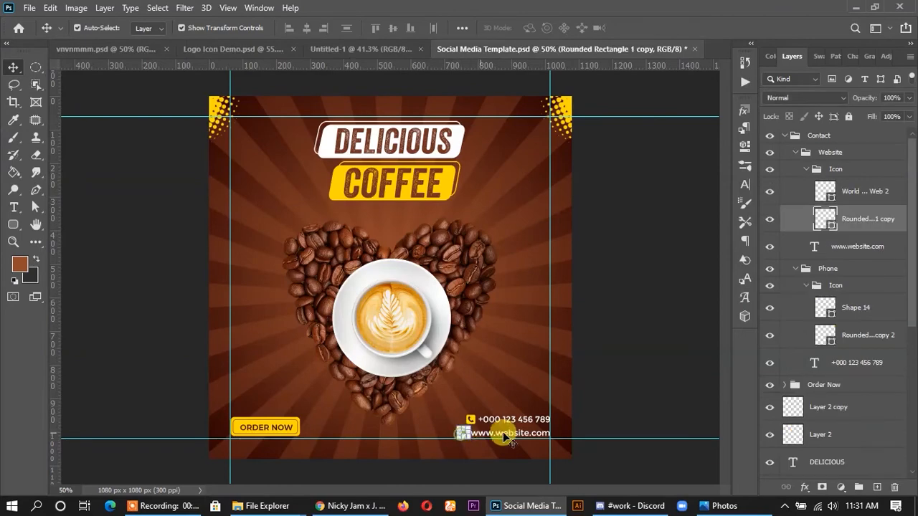
double_click(826, 216)
left_click(840, 253)
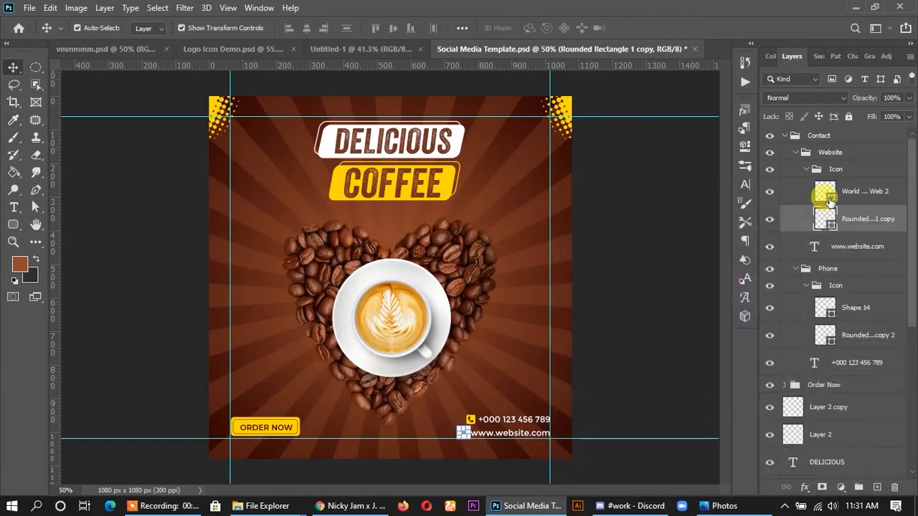
double_click(825, 190)
left_click(471, 396)
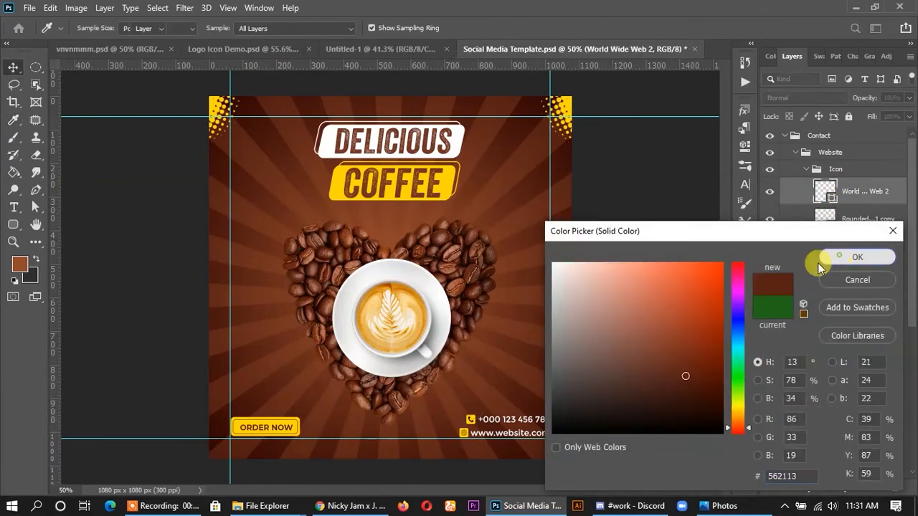
left_click(822, 257)
left_click(795, 152)
left_click(784, 136)
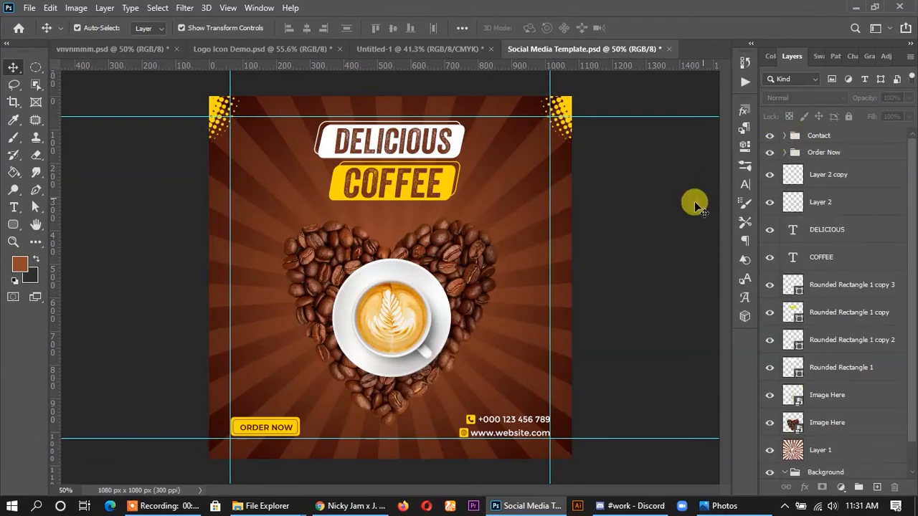
Step: Add a new layer on top and try stamping a curly arrow in brown with a 125 px brush above the contact details
left_click(13, 137)
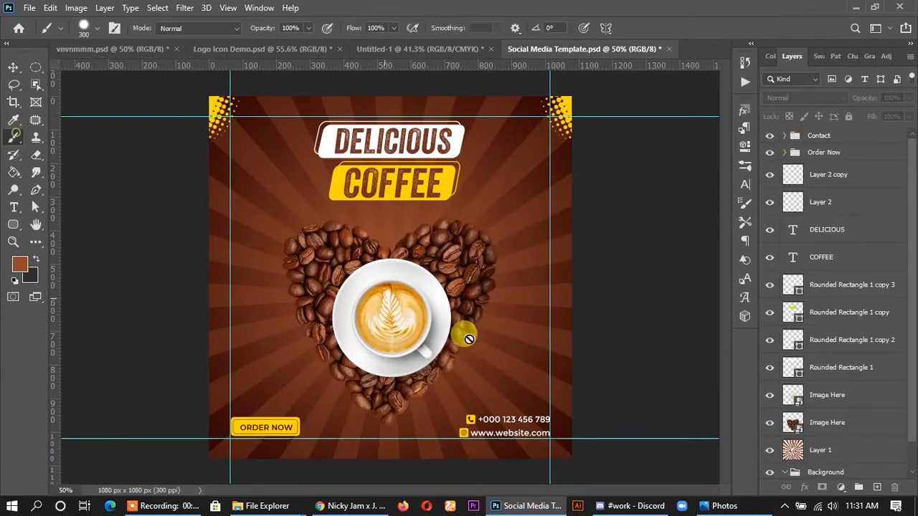
left_click(876, 487)
left_click(97, 28)
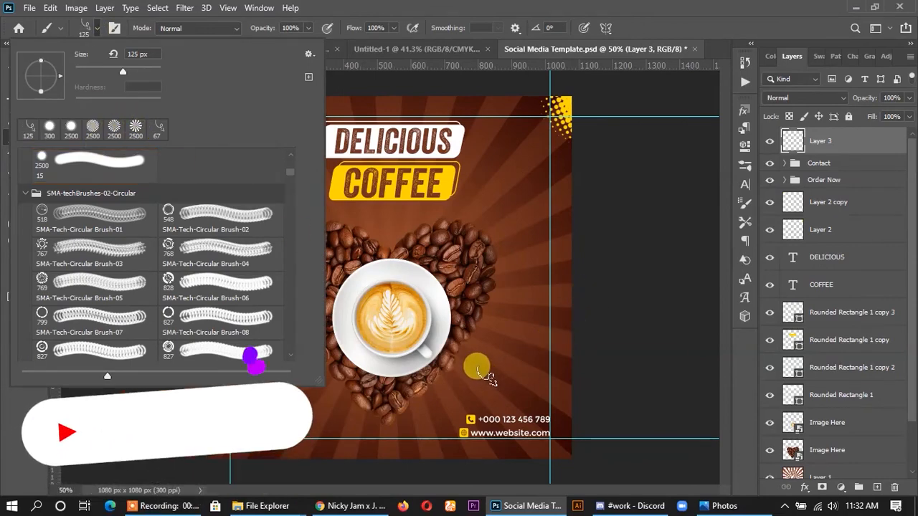
left_click(481, 377)
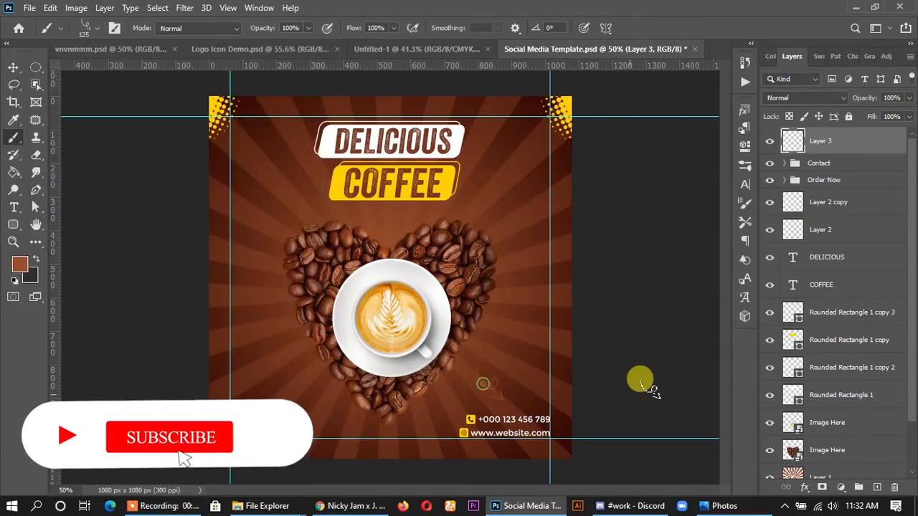
Step: Set the foreground color to white and stamp the curly arrow above the phone line on the new layer
left_click(19, 265)
left_click_drag(563, 291, 542, 238)
left_click(857, 257)
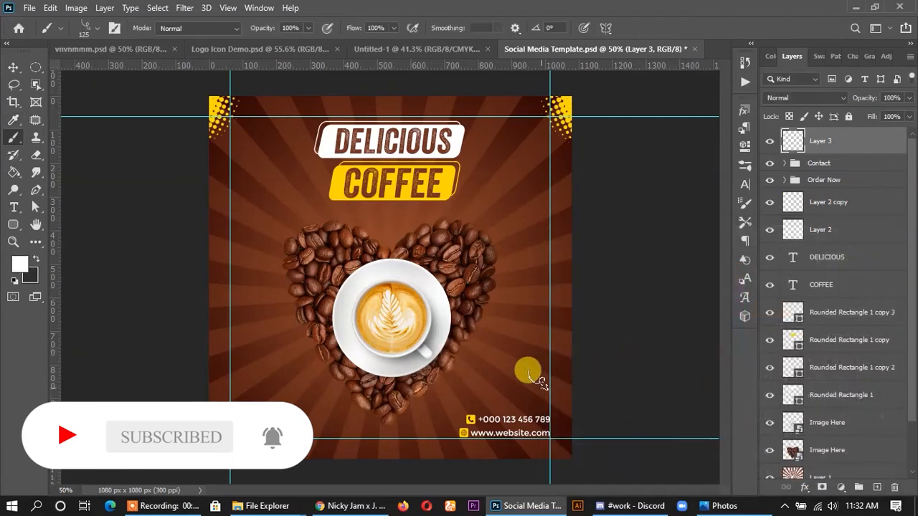
left_click(482, 385)
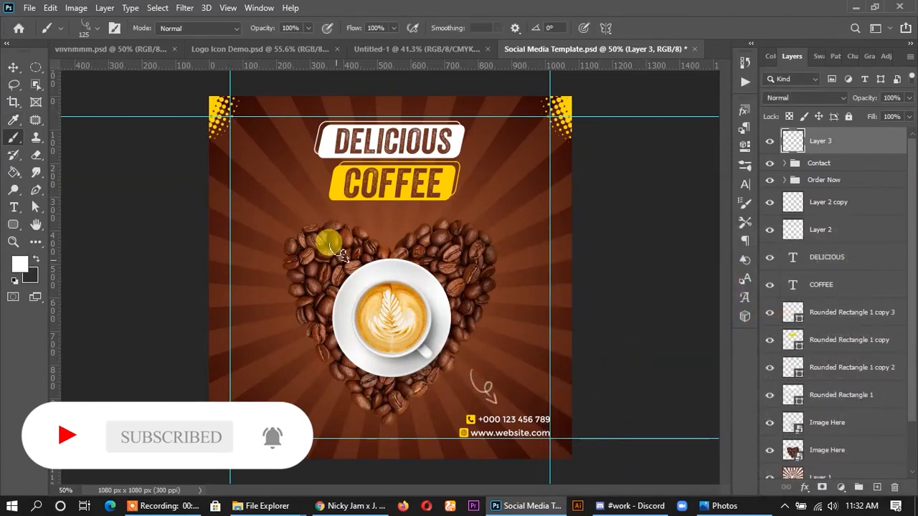
left_click(13, 67)
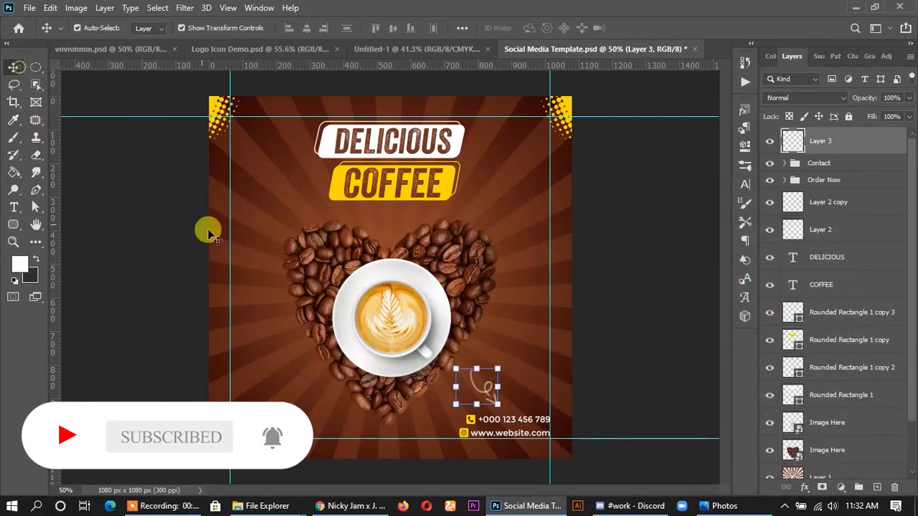
left_click(88, 271)
Step: Copy the round 50% OFF badge's text and ellipses from Logo Icon Demo.psd into Social Media Template.psd, beside the COFFEE title
left_click(266, 50)
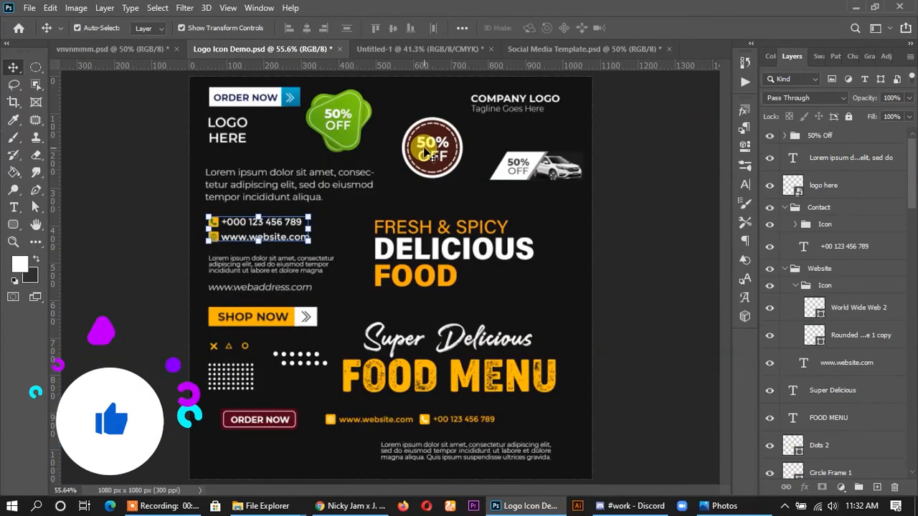
left_click(423, 154)
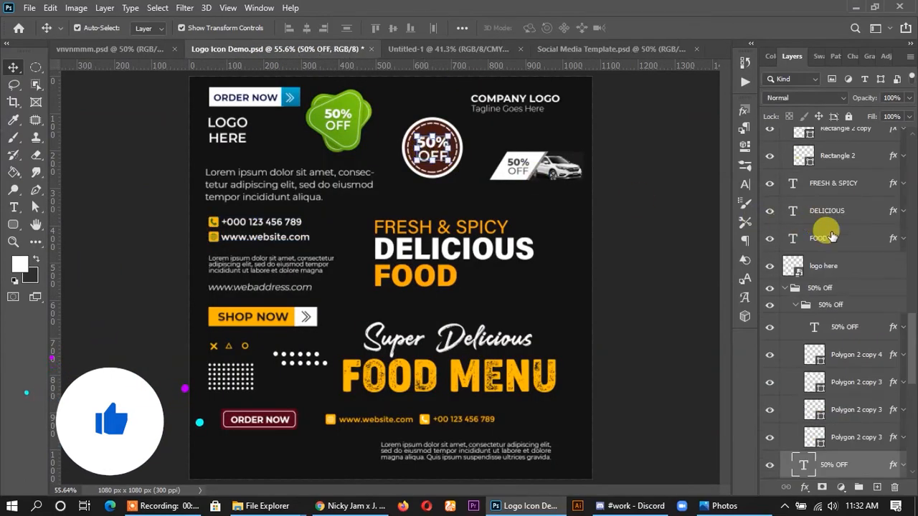
scroll(855, 432, "down", 4)
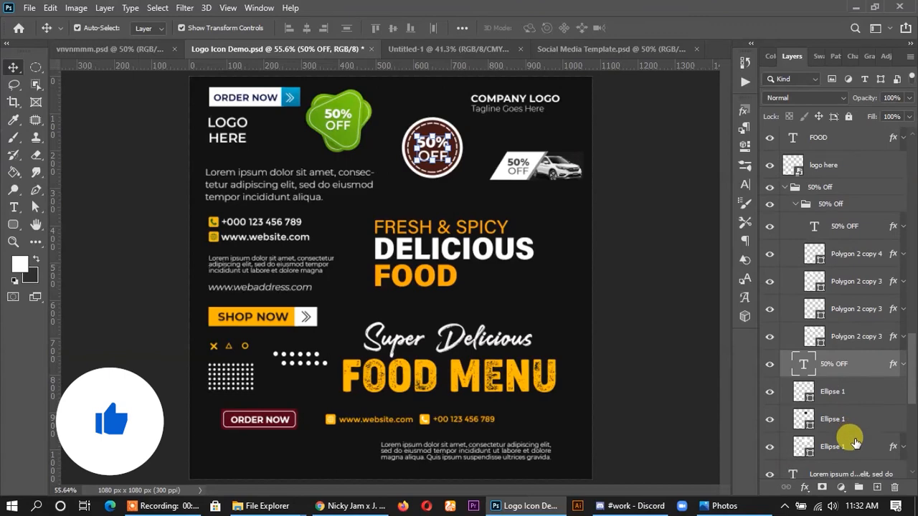
left_click(855, 430, "shift")
left_click_drag(434, 137, 509, 199)
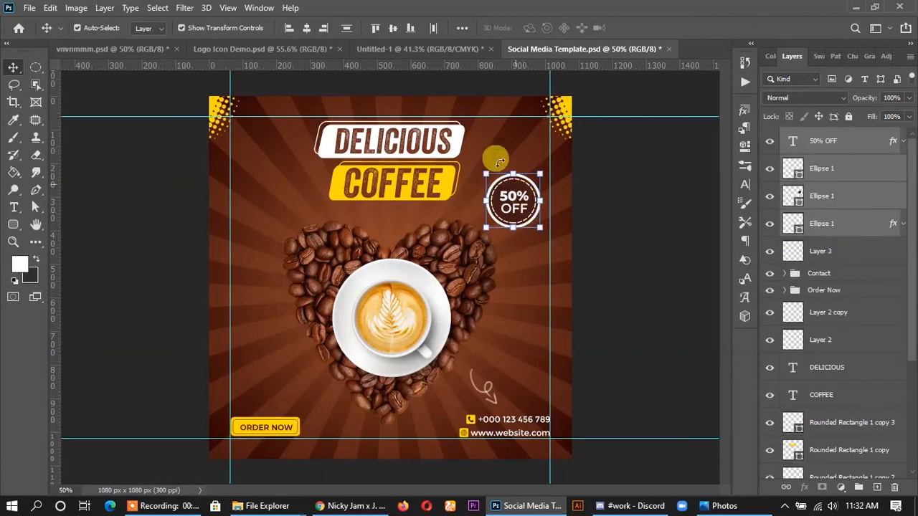
Step: Scale the 50% OFF badge down slightly and shift it a little to the right
key("ctrl+t")
left_click_drag(541, 174, 543, 176)
left_click(665, 27)
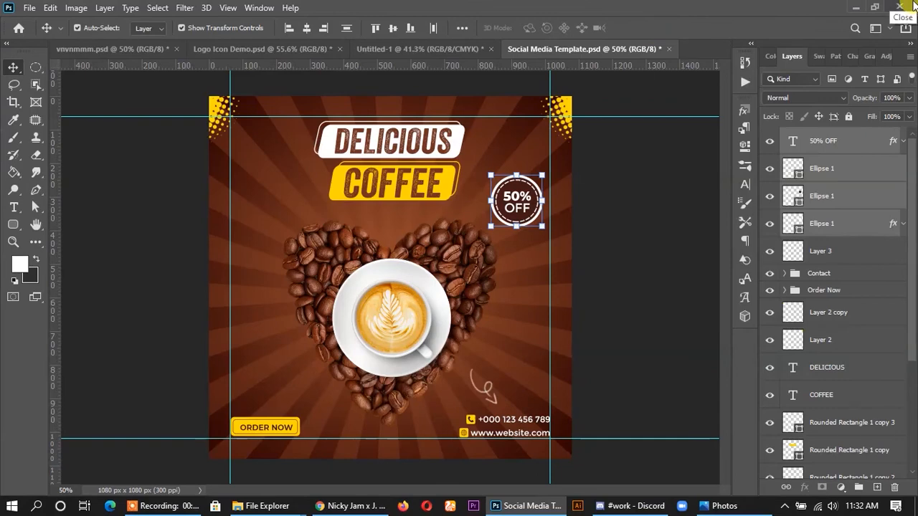
Step: Fill the 50% OFF badge's inner ellipse with brown 71331e sampled from the starburst background
left_click(796, 195)
left_click(524, 286)
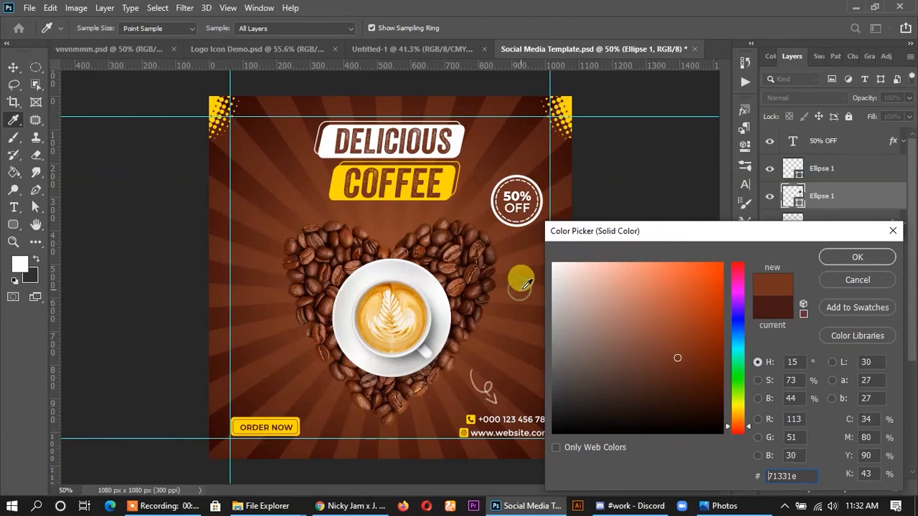
left_click(856, 256)
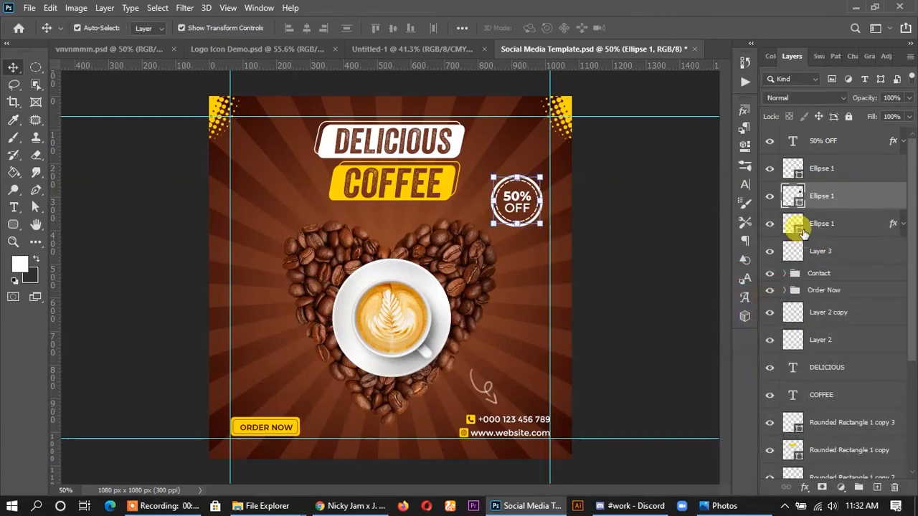
left_click(780, 248)
double_click(789, 254)
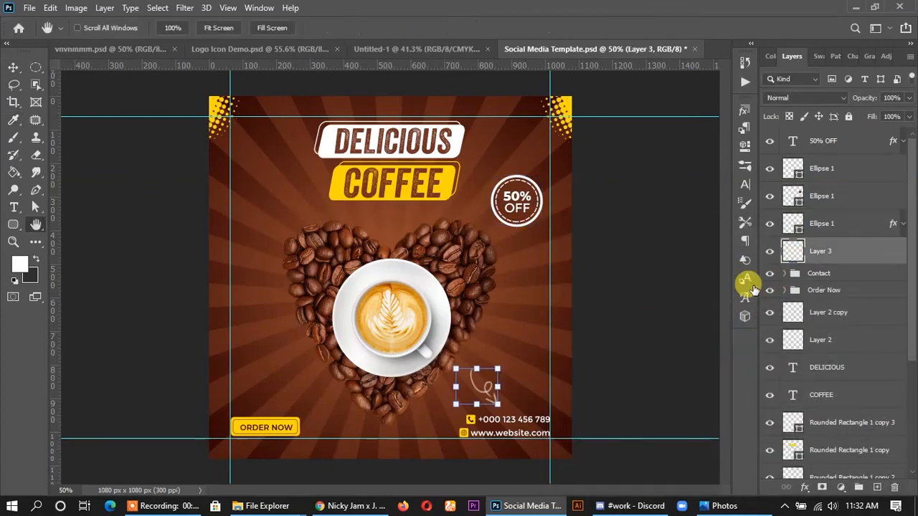
left_click(840, 218)
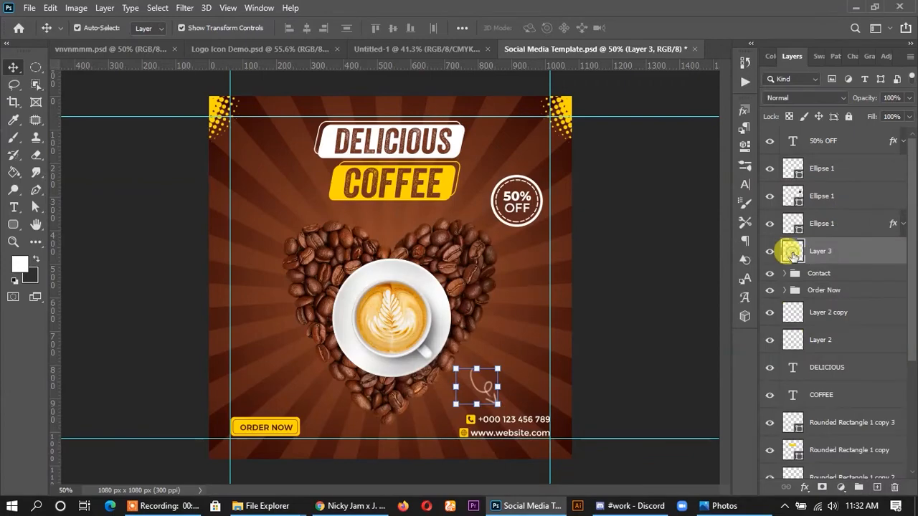
double_click(791, 252)
left_click(839, 220)
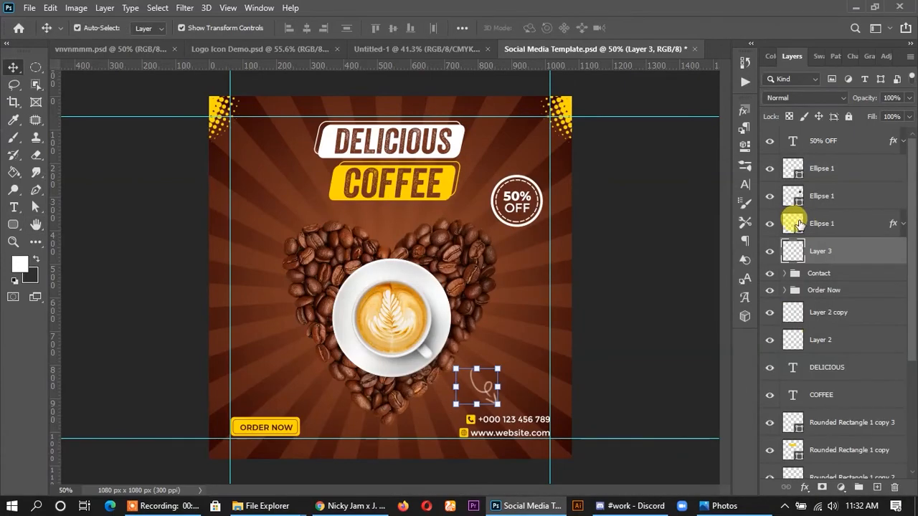
Step: Fill the 50% OFF badge's outer ellipse with the title badge's yellow and change its dashed circle's stroke to yellow
double_click(793, 224)
left_click(836, 257)
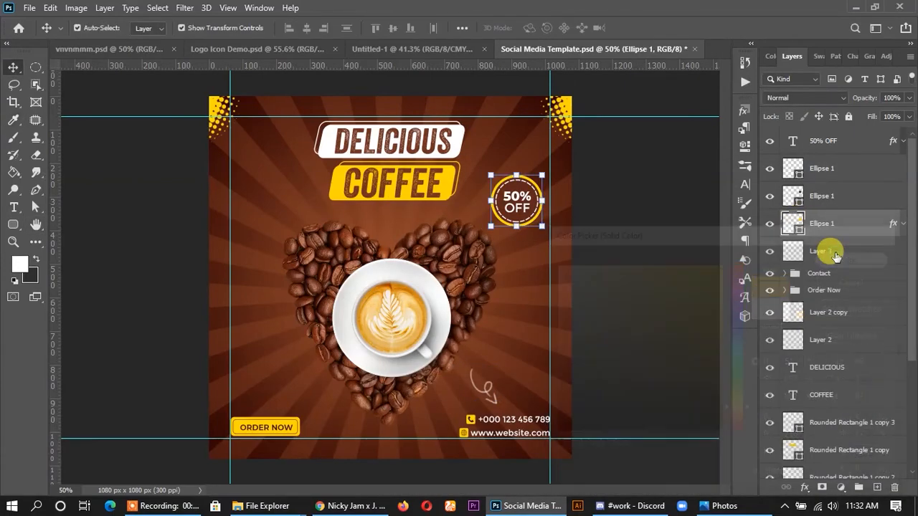
left_click(810, 172)
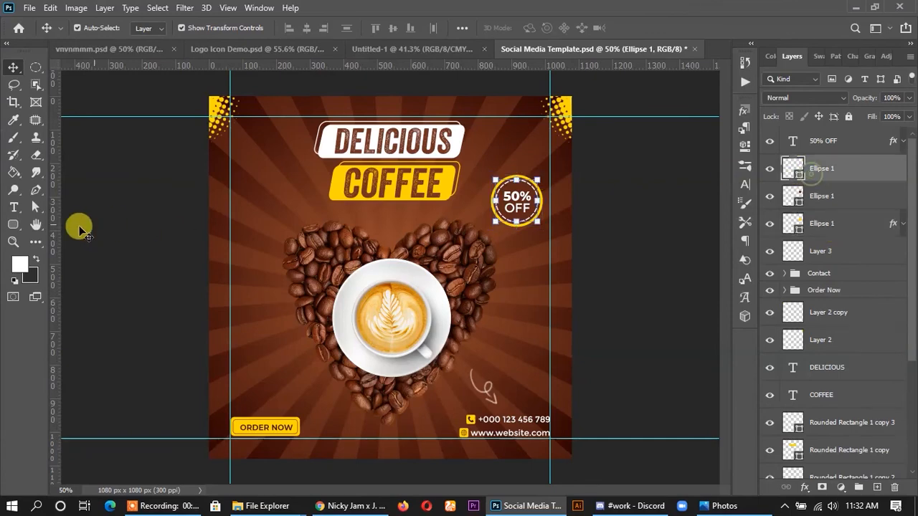
left_click(37, 206)
left_click(244, 32)
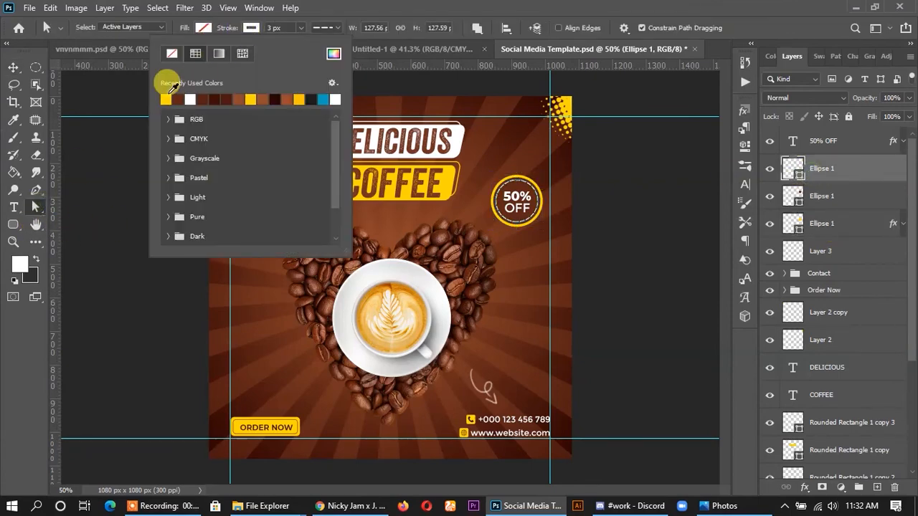
left_click(673, 242)
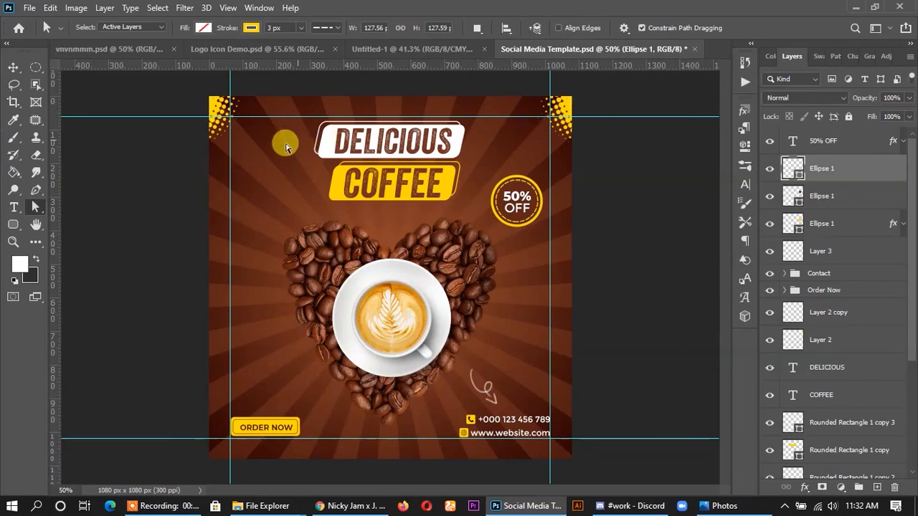
left_click(13, 67)
left_click(82, 172)
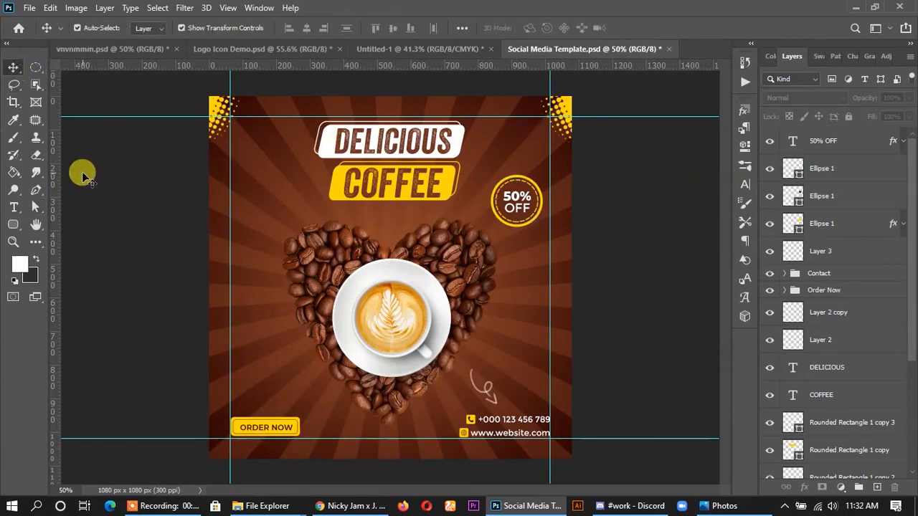
Step: Copy the LOGO HERE placeholder from Logo Icon Demo.psd into Social Media Template.psd, at the intersection of the upper-left guides
scroll(173, 158, "down", 1)
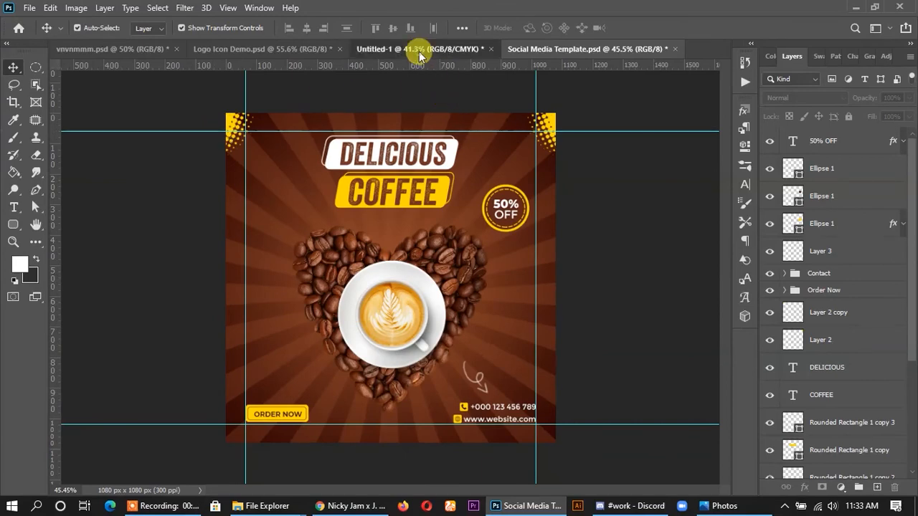
left_click(265, 50)
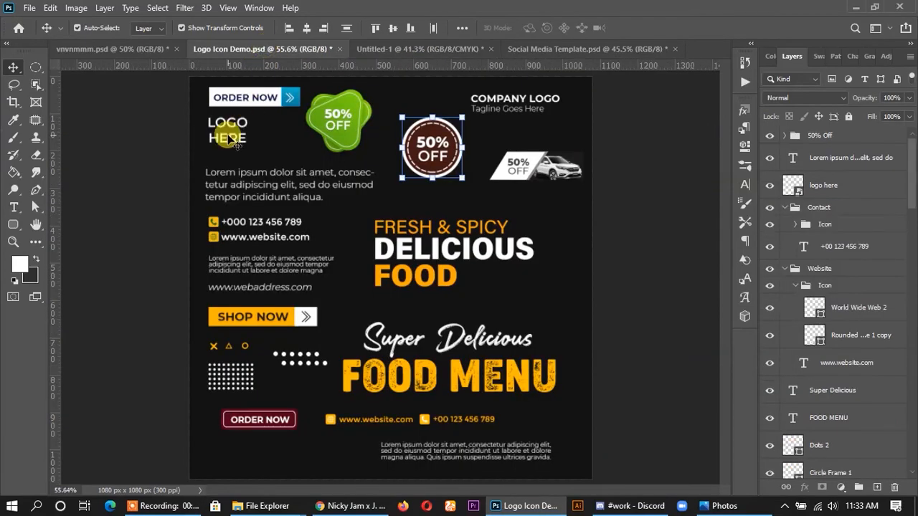
left_click_drag(232, 127, 258, 145)
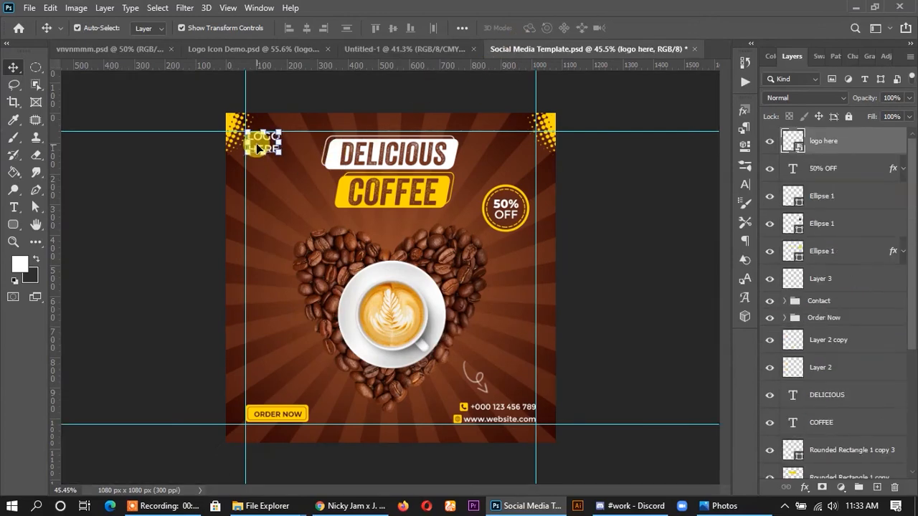
left_click(681, 367)
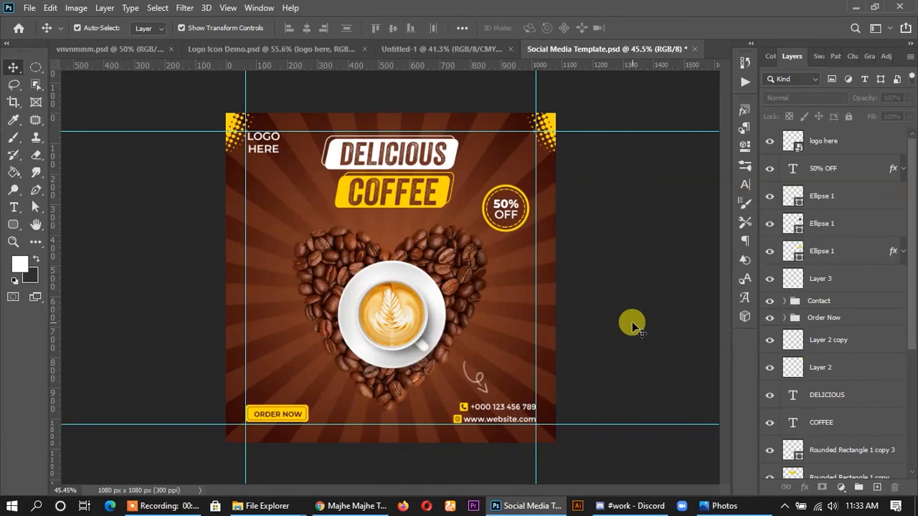